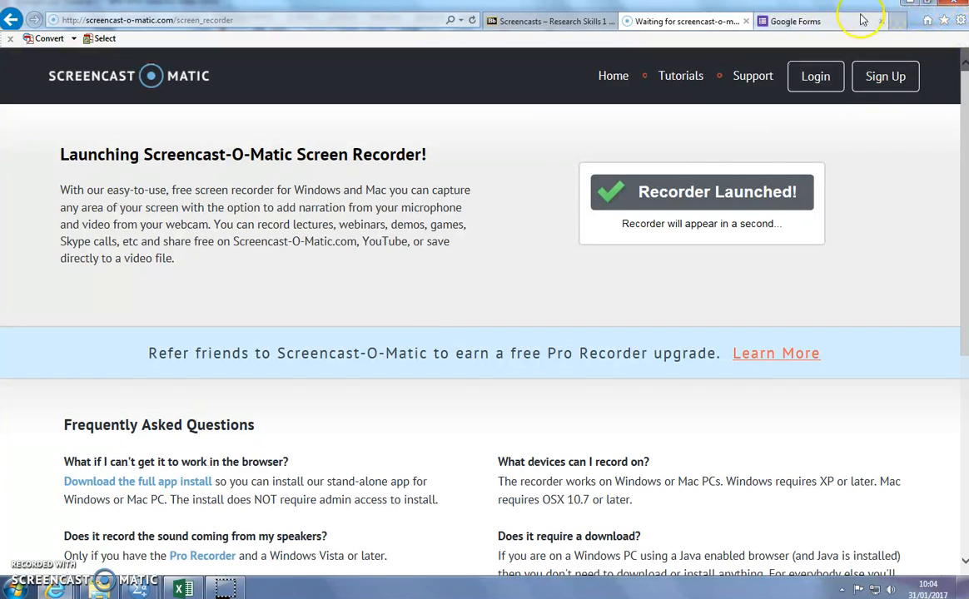
# Step: Open the "RS3 introduction lecture Questionnaire" form in Google Forms and review its questions
pyautogui.click(834, 20)
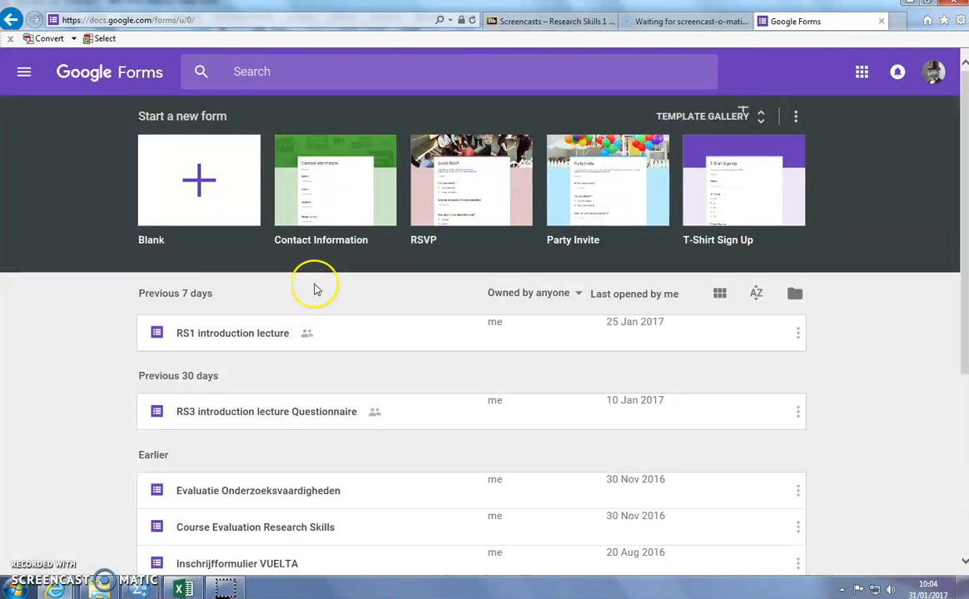
pyautogui.click(329, 424)
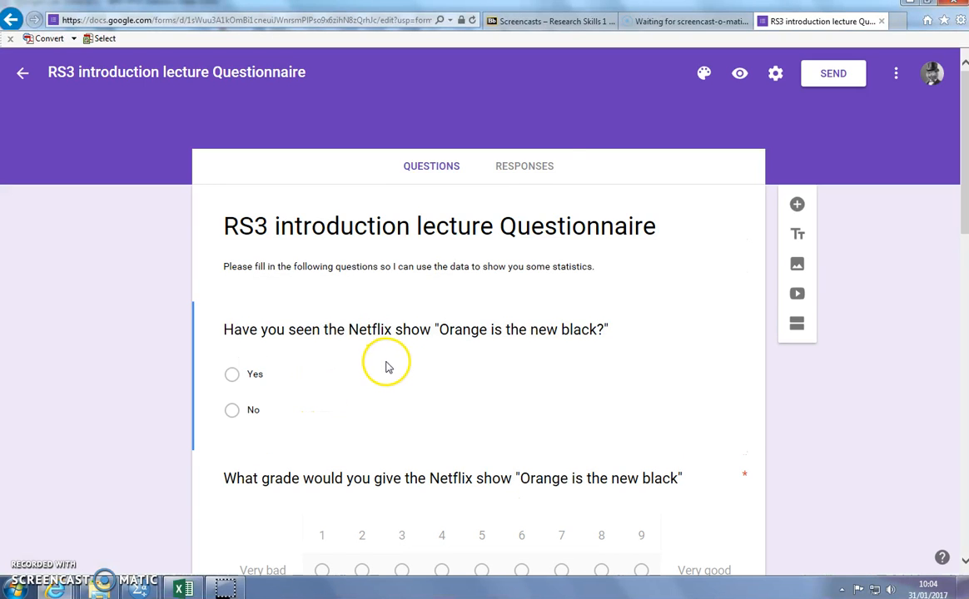
pyautogui.scroll(-3, 441, 359)
pyautogui.scroll(-3, 439, 357)
pyautogui.scroll(6, 440, 357)
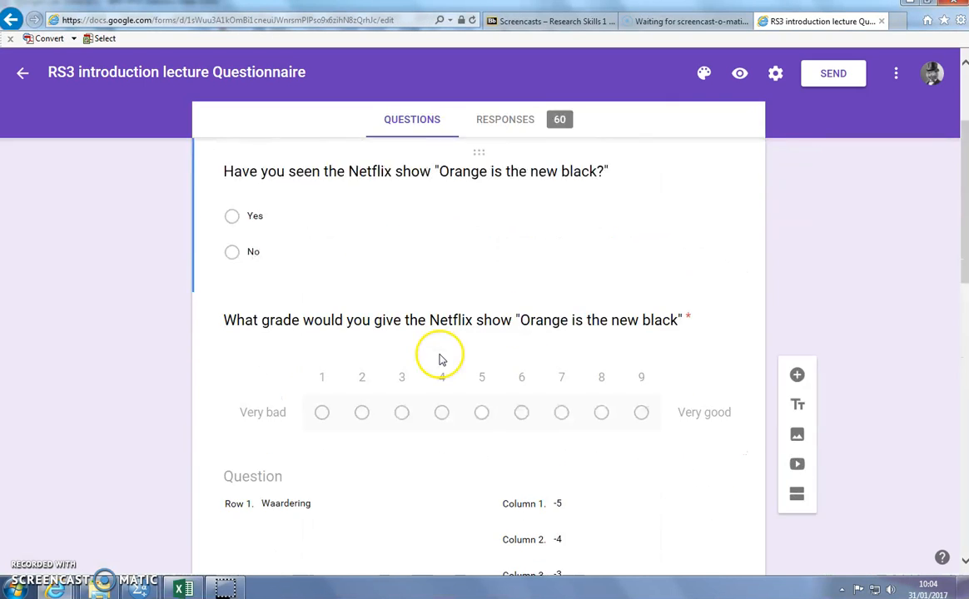
pyautogui.scroll(-1, 489, 333)
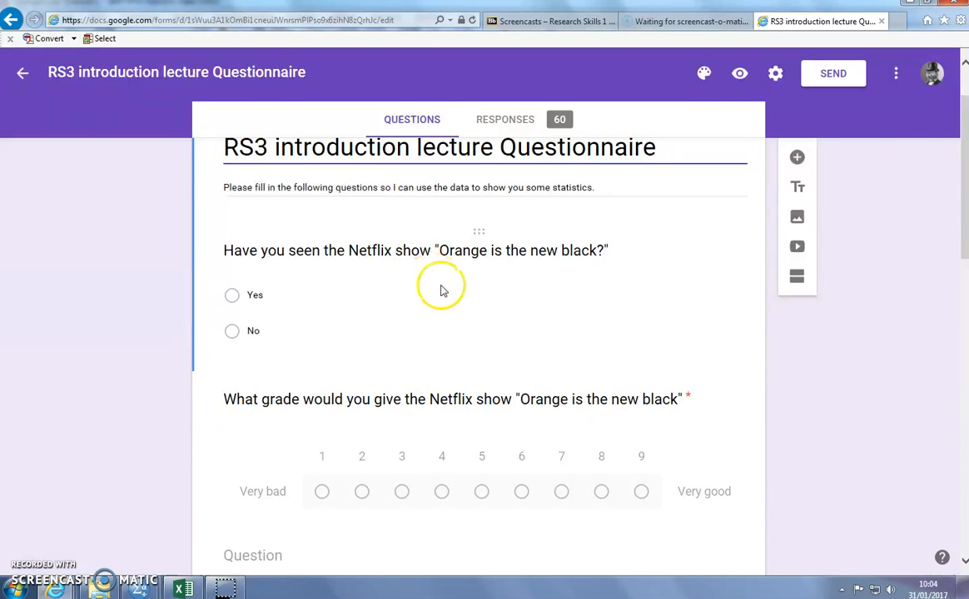
pyautogui.scroll(2, 443, 291)
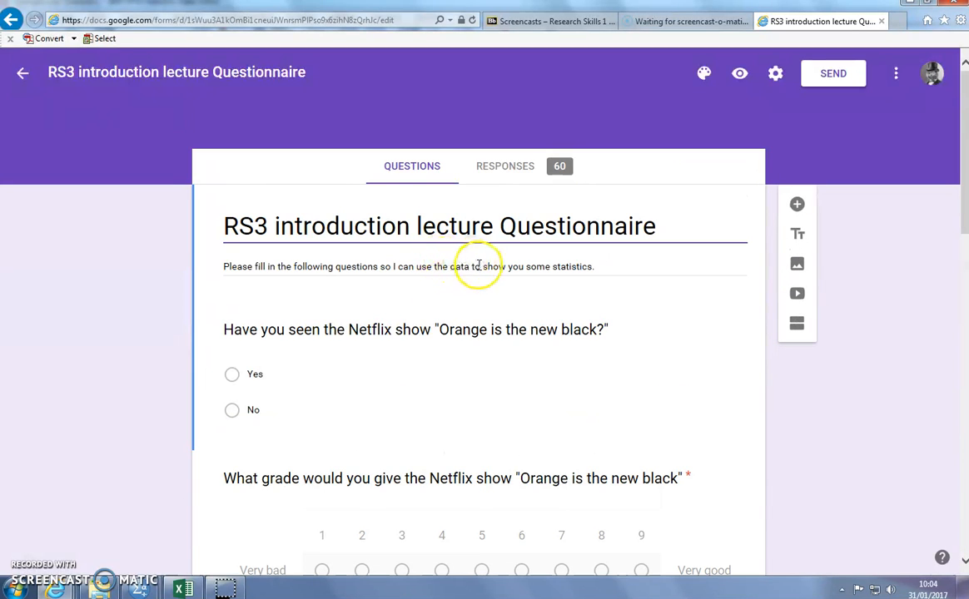
# Step: Review the summary charts of the questionnaire's responses
pyautogui.click(515, 175)
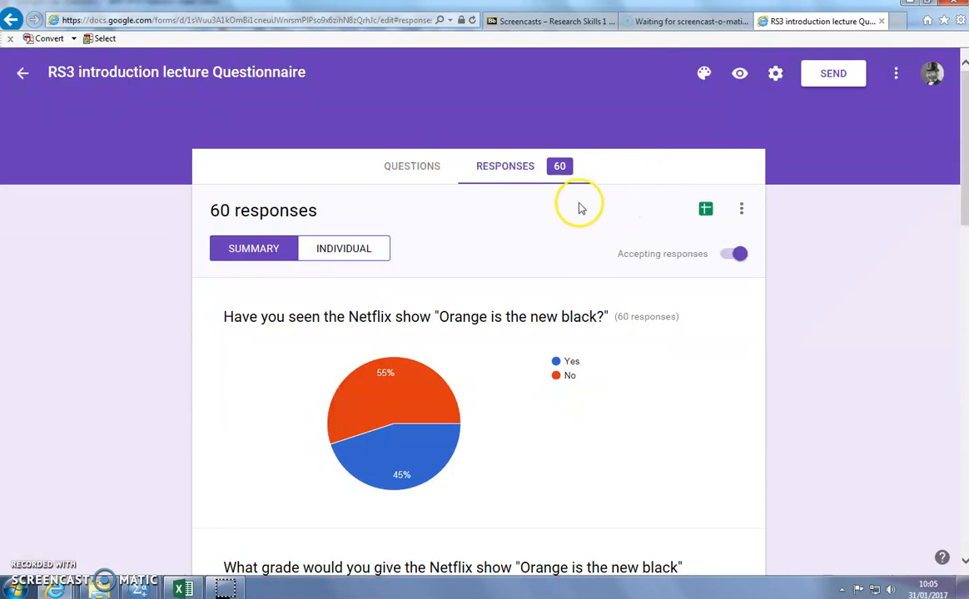
pyautogui.scroll(-10, 575, 241)
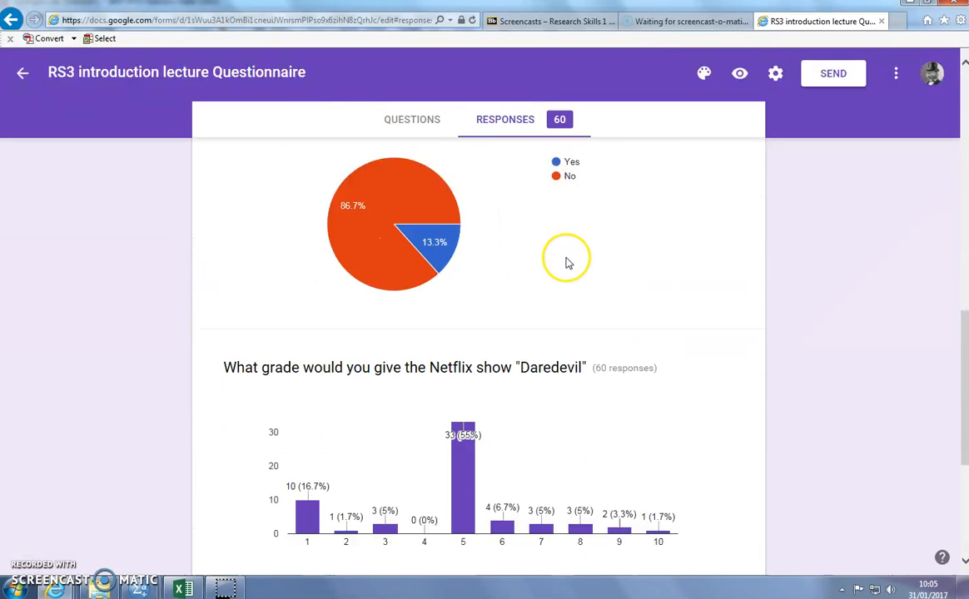
pyautogui.scroll(-3, 566, 263)
pyautogui.scroll(15, 568, 263)
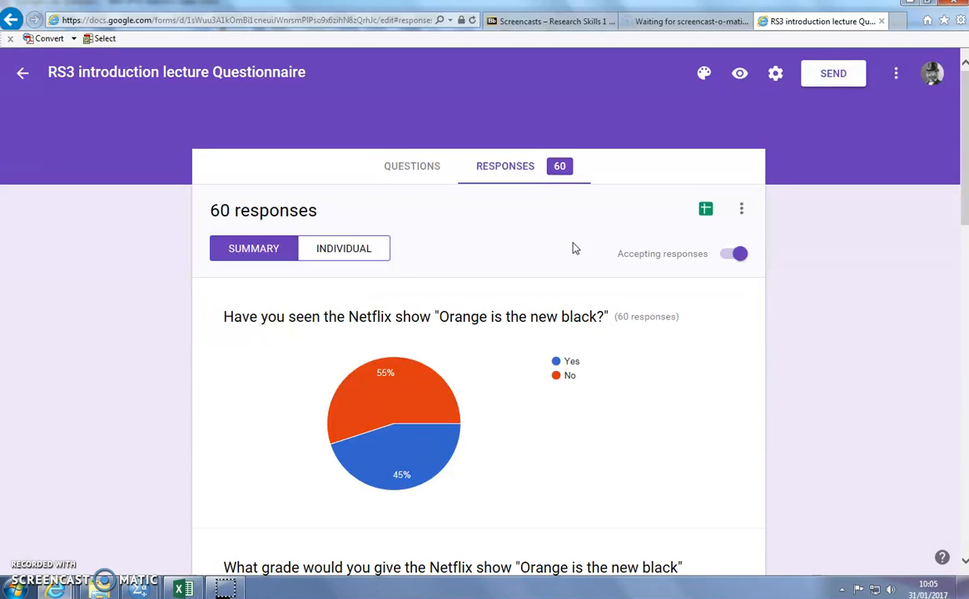
# Step: Open the form's linked responses spreadsheet and look through its answer columns
pyautogui.click(705, 213)
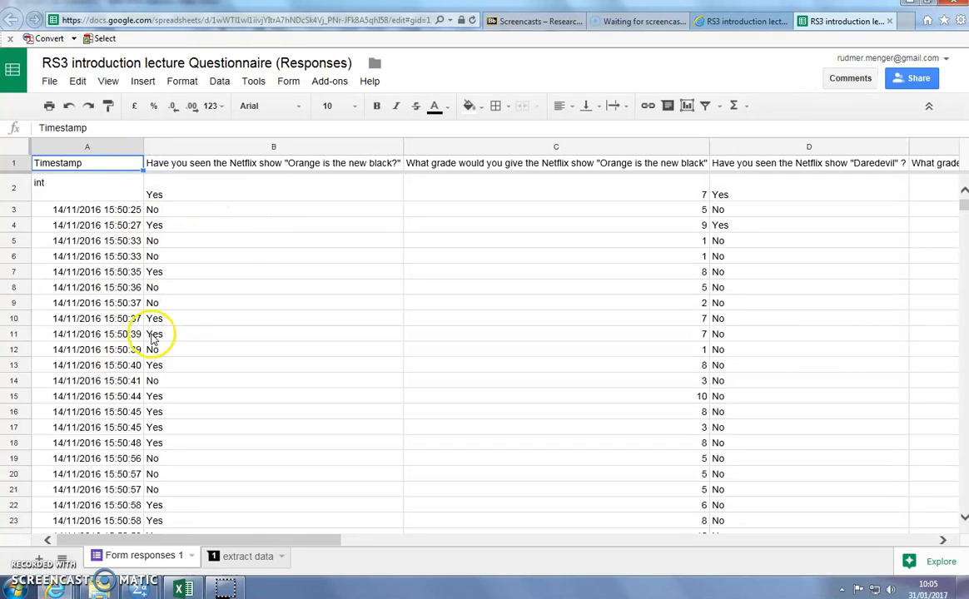
pyautogui.moveTo(305, 541); pyautogui.dragTo(478, 547)
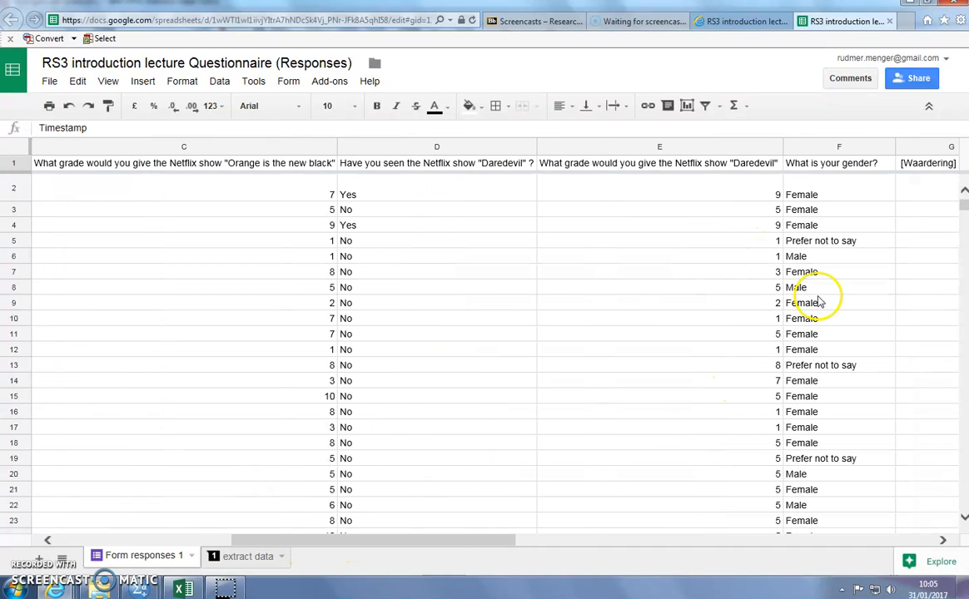
pyautogui.moveTo(482, 541); pyautogui.dragTo(289, 523)
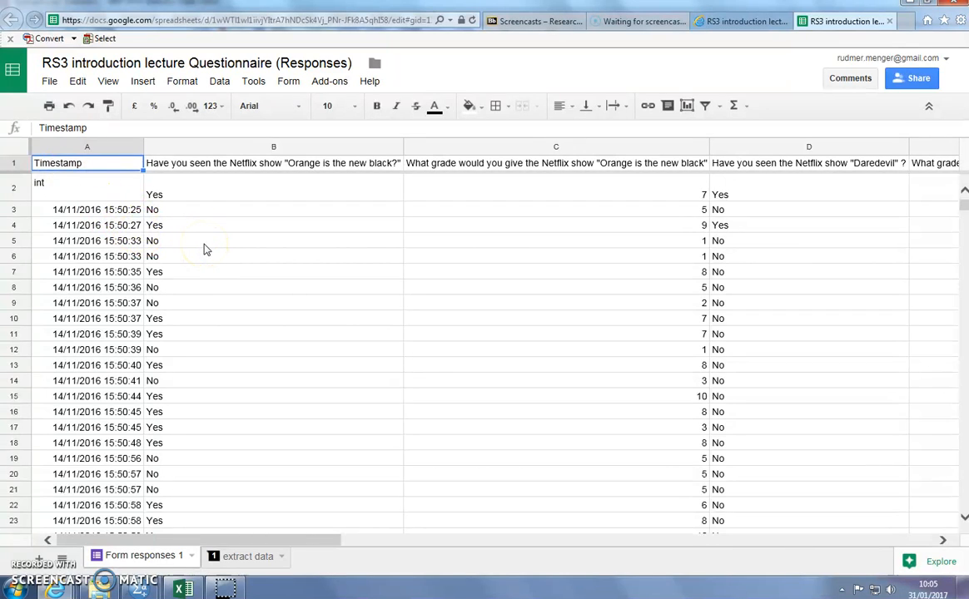
# Step: Switch to the data_set workbook in Excel and enter the note "CTRL + H" in cell J7
pyautogui.click(187, 589)
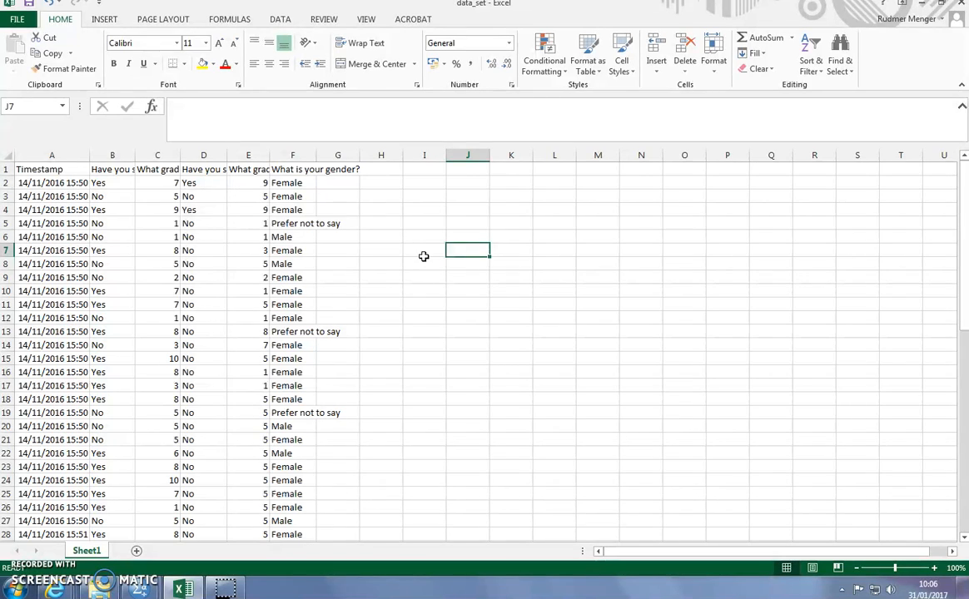
pyautogui.click(301, 123)
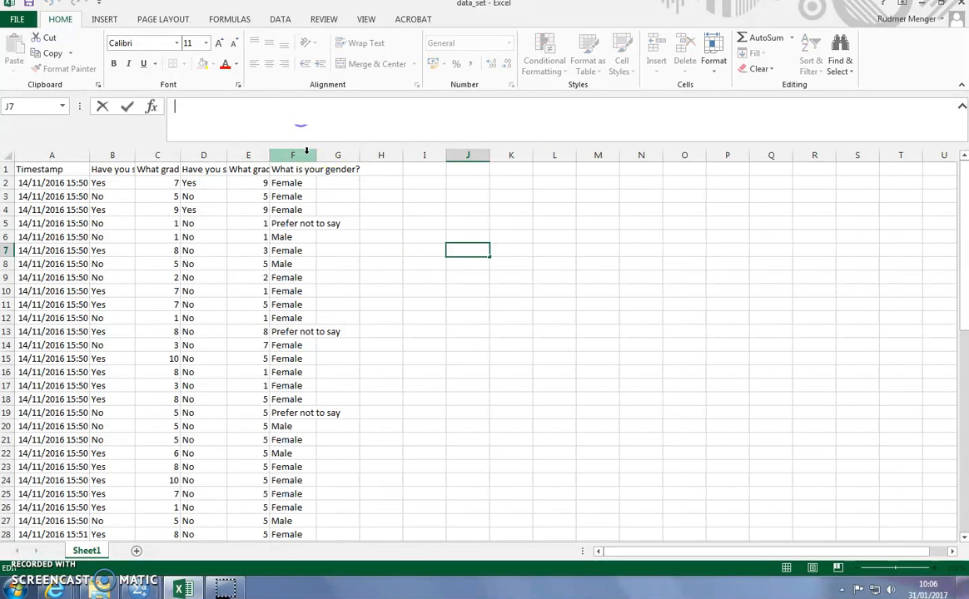
pyautogui.write('CTRL + H')
pyautogui.click(555, 384)
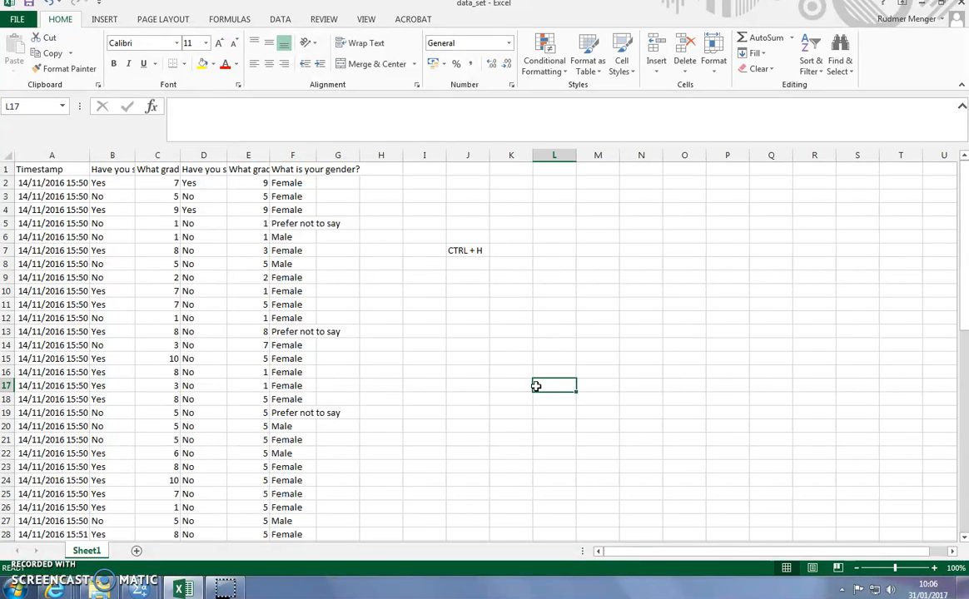
# Step: Replace every "Yes" in the sheet with 1 using Find and Replace
pyautogui.hotkey('ctrl', 'h')
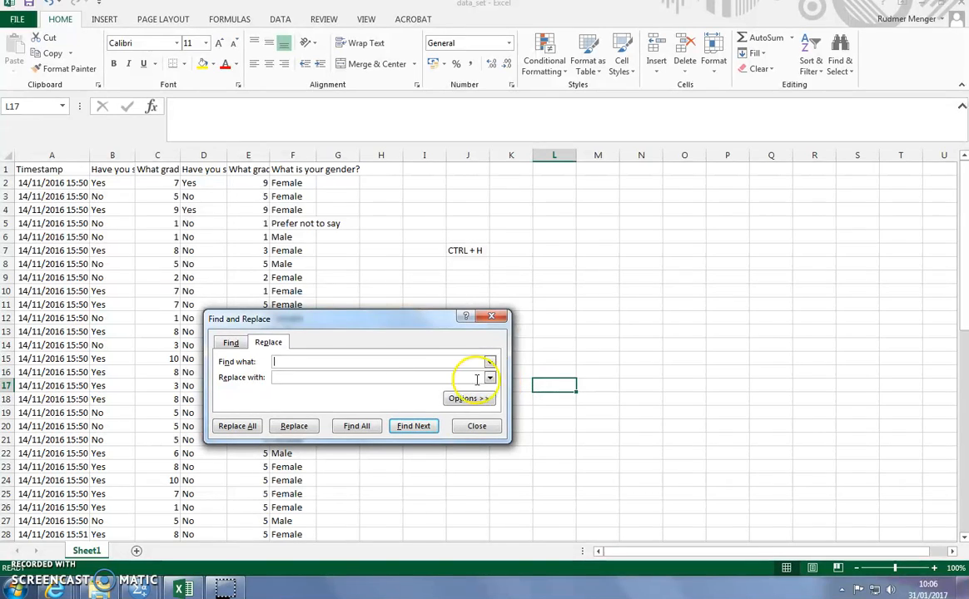
pyautogui.click(231, 343)
pyautogui.click(269, 342)
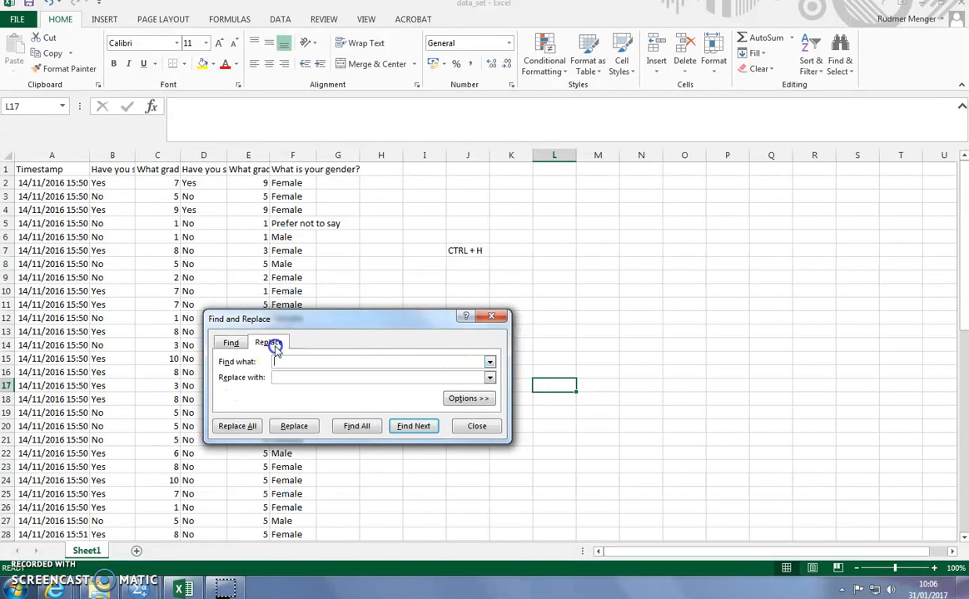
pyautogui.moveTo(322, 322); pyautogui.dragTo(536, 280)
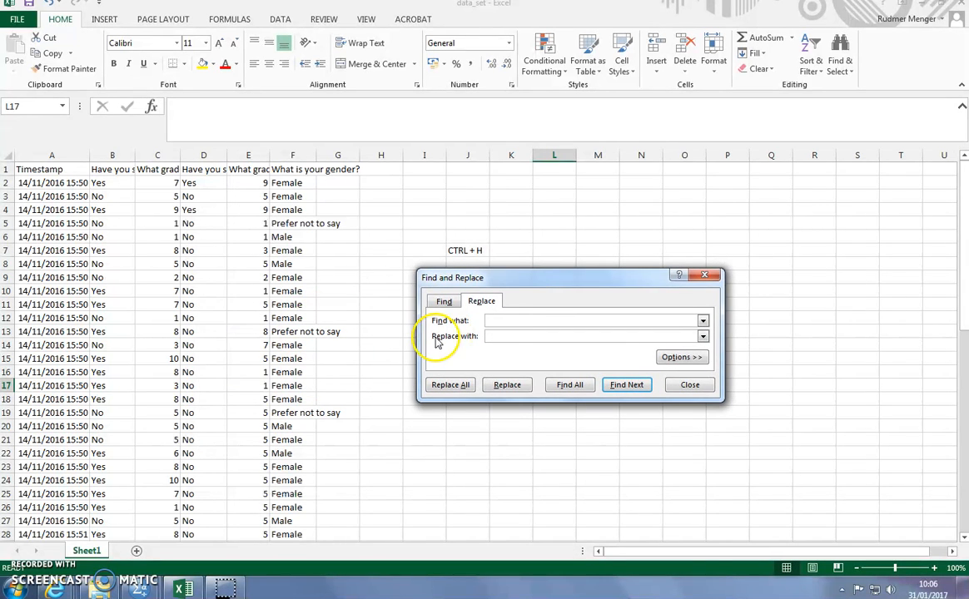
pyautogui.click(510, 320)
pyautogui.write('YES')
pyautogui.press('BackSpace')
pyautogui.press('BackSpace')
pyautogui.write('es')
pyautogui.click(510, 335)
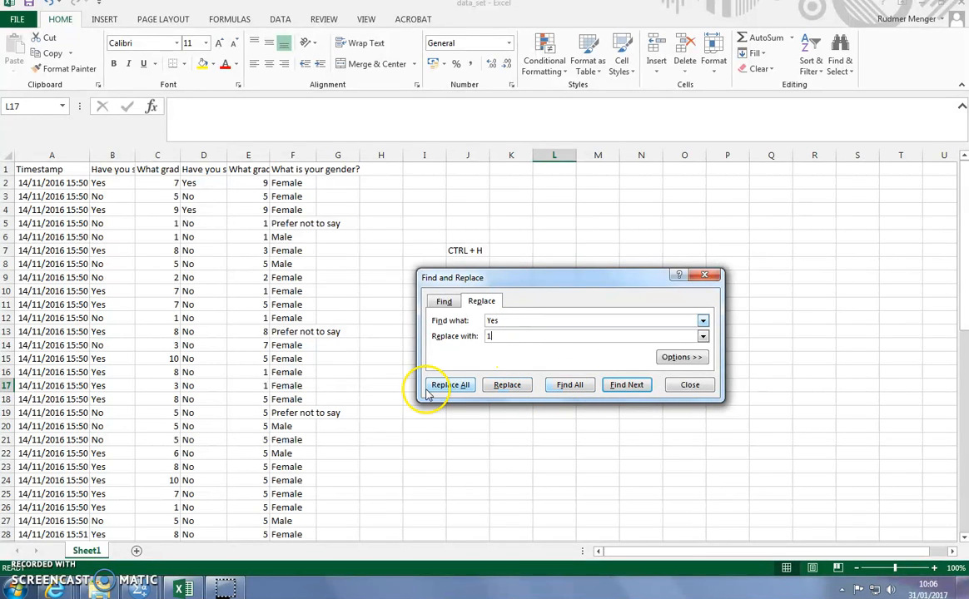
pyautogui.click(454, 388)
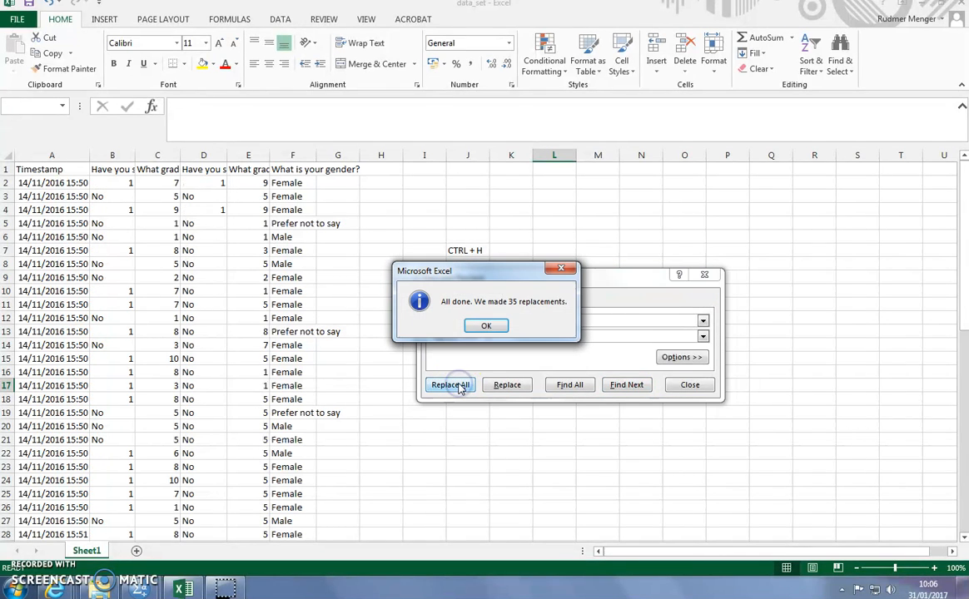
pyautogui.click(490, 325)
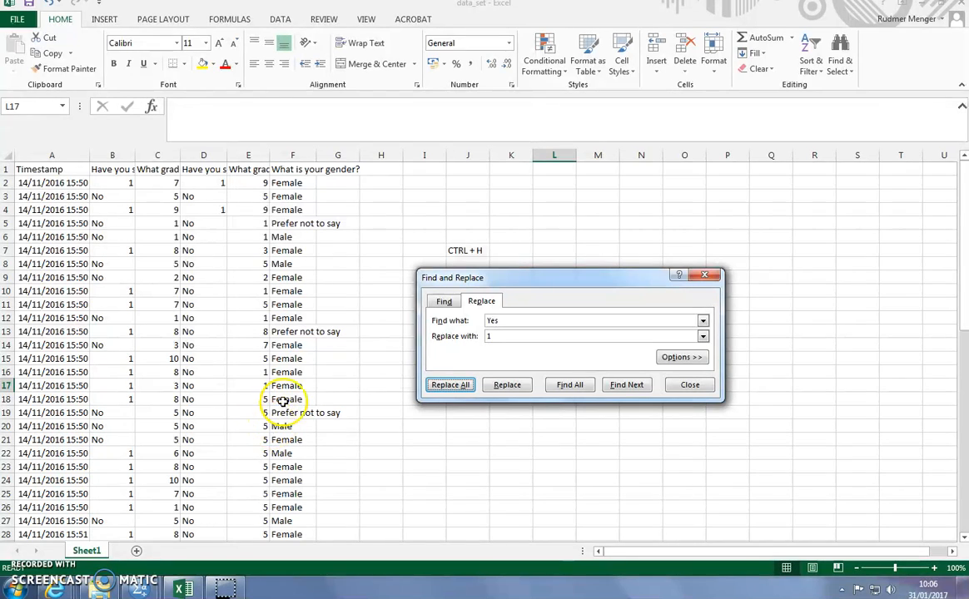
# Step: Replace every "No" in the sheet with 2
pyautogui.doubleClick(490, 320)
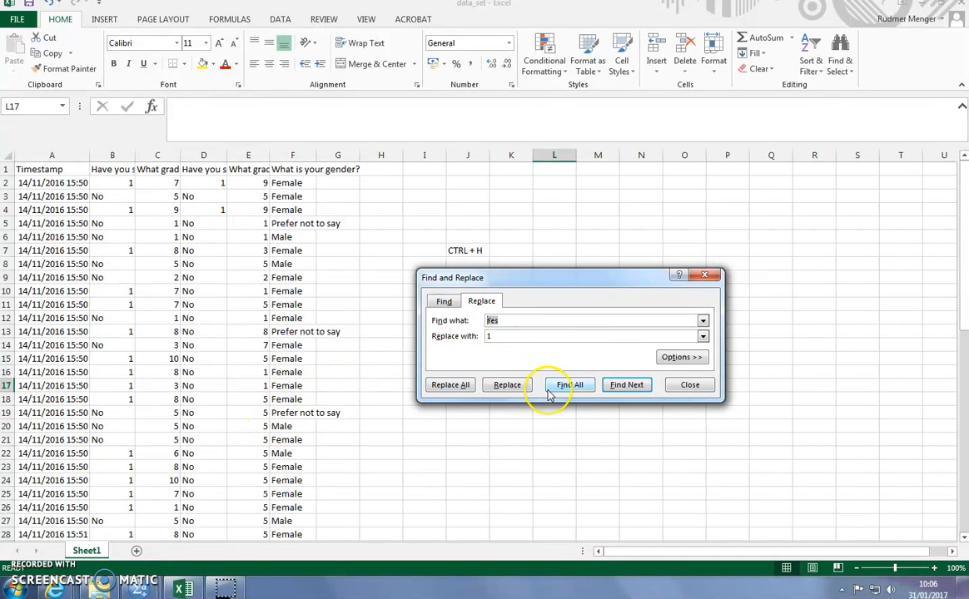
pyautogui.write('No')
pyautogui.click(510, 336)
pyautogui.write('2')
pyautogui.click(449, 384)
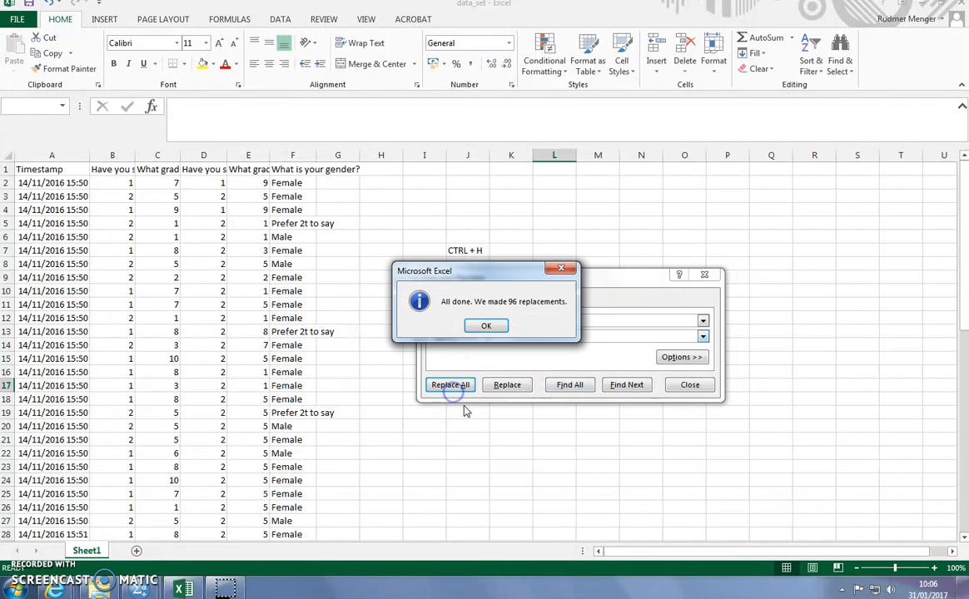
pyautogui.click(486, 326)
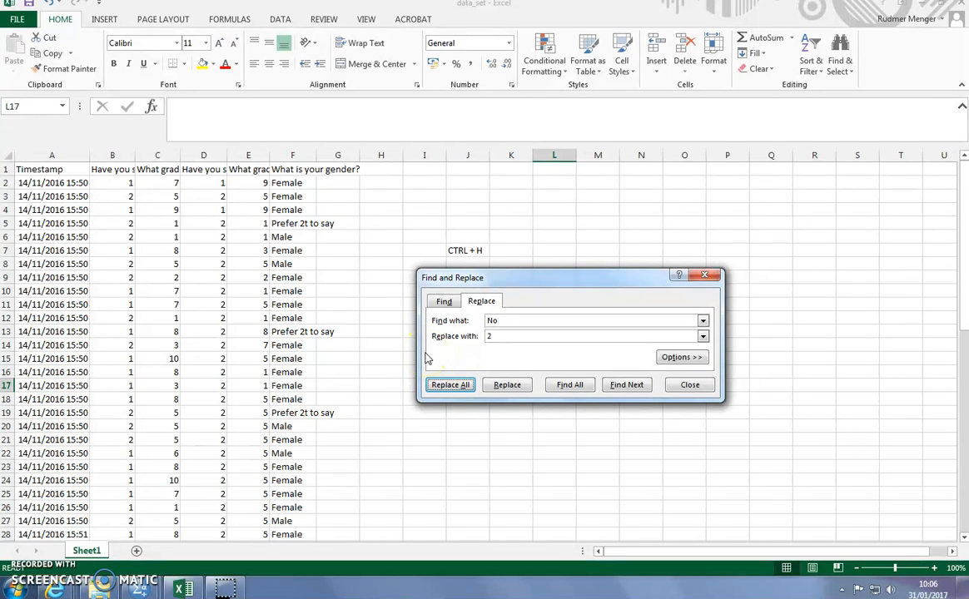
# Step: Try to replace every "Male" in the sheet with 1, and undo that replacement
pyautogui.doubleClick(492, 321)
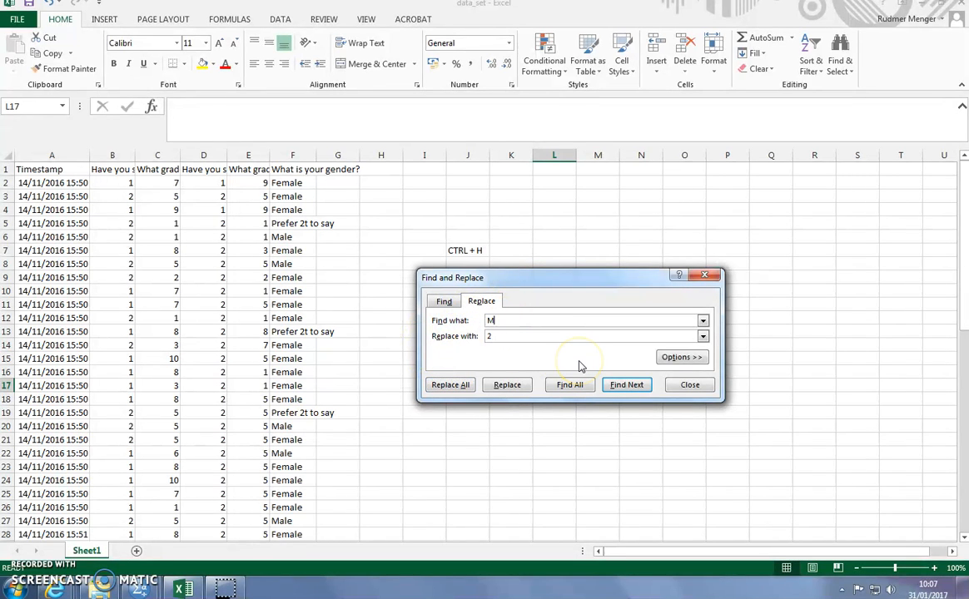
pyautogui.write('Male')
pyautogui.moveTo(501, 337); pyautogui.dragTo(459, 338)
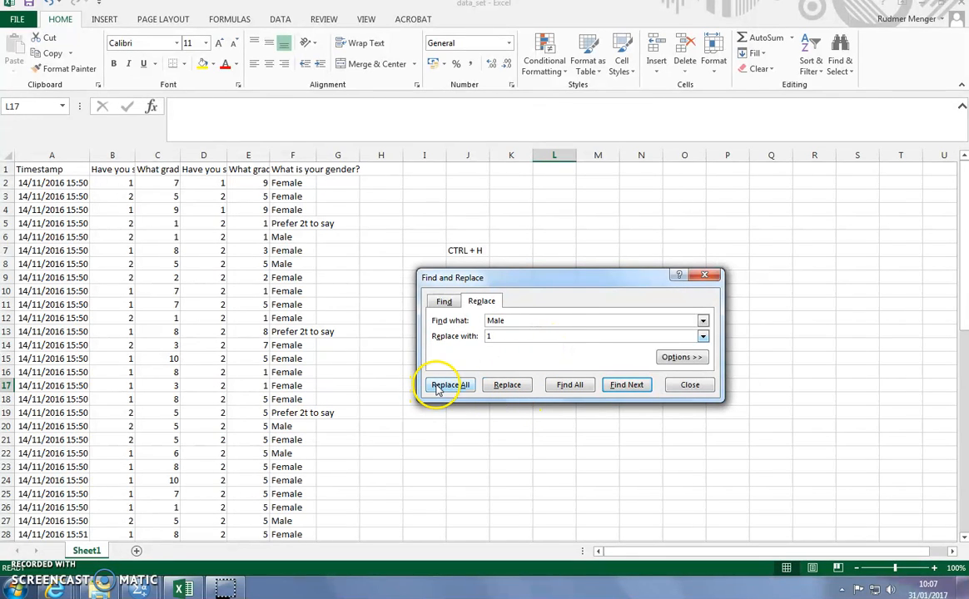
pyautogui.click(445, 384)
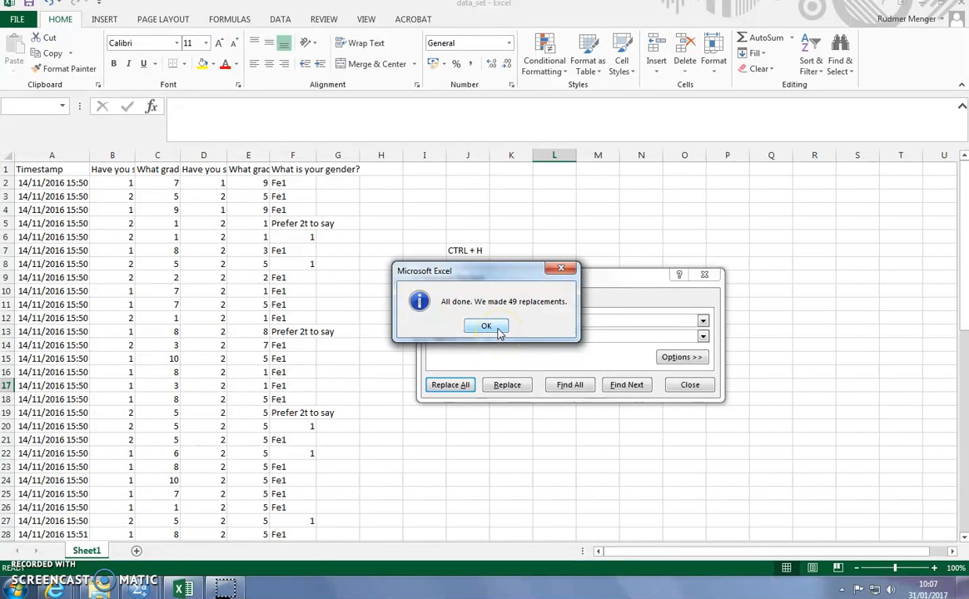
pyautogui.click(486, 326)
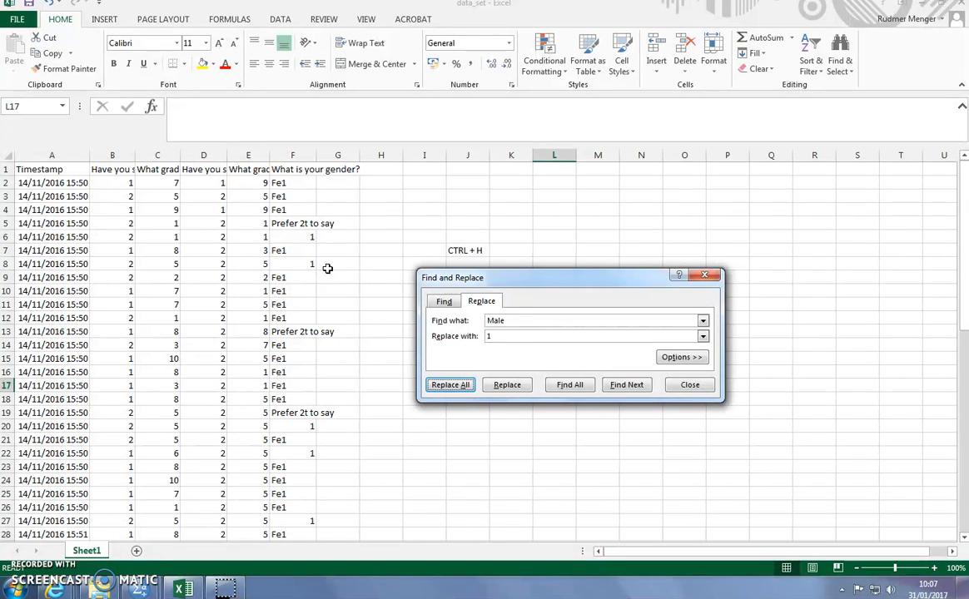
pyautogui.click(690, 390)
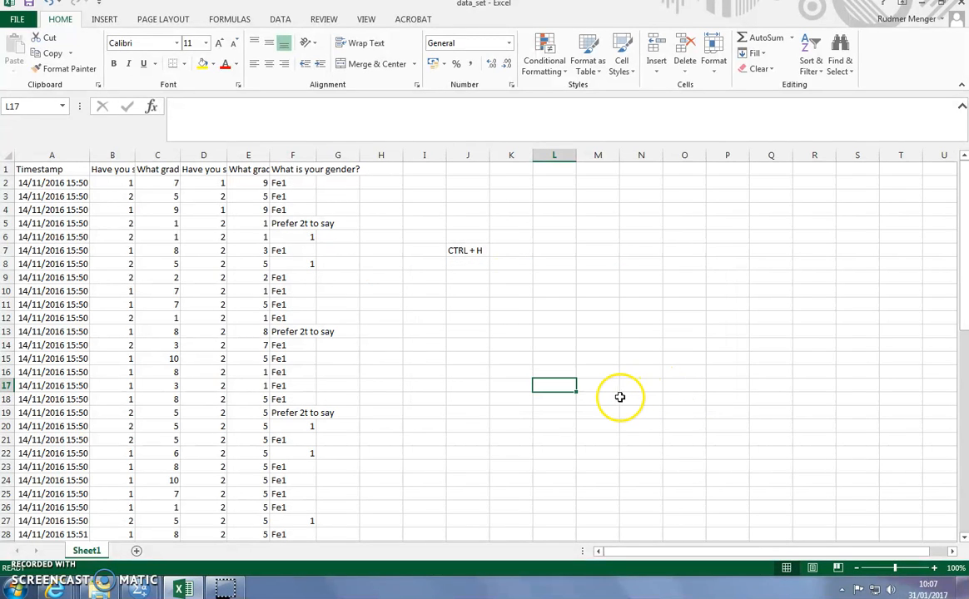
pyautogui.hotkey('ctrl', 'z')
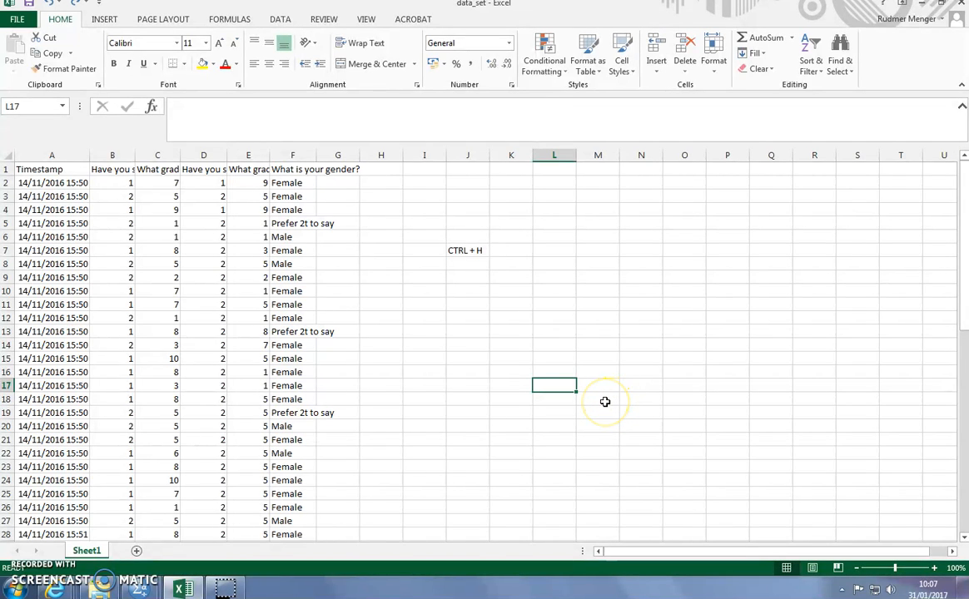
# Step: Replace every "Female" in the gender column F with 1
pyautogui.click(292, 155)
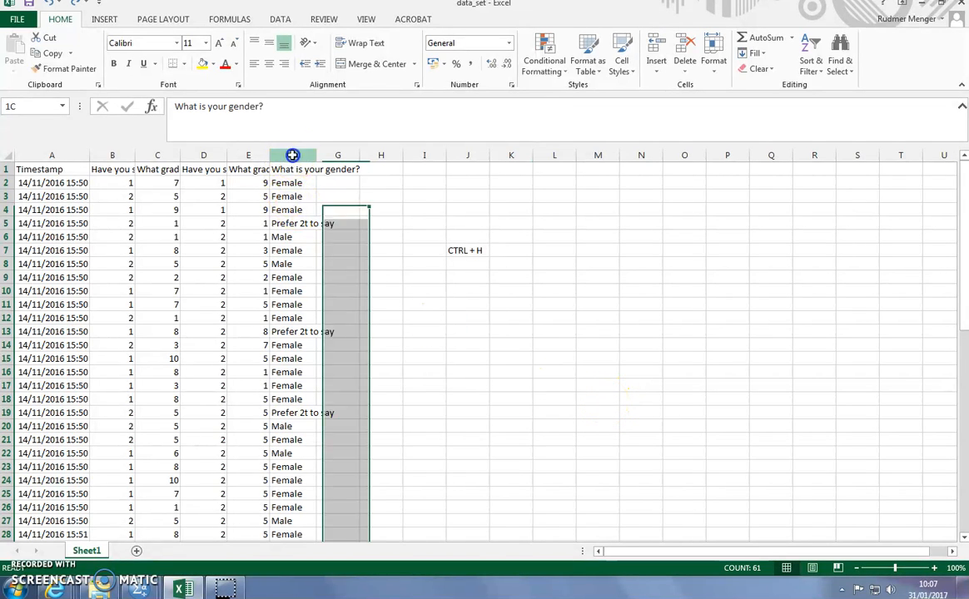
pyautogui.hotkey('ctrl', 'h')
pyautogui.click(497, 357)
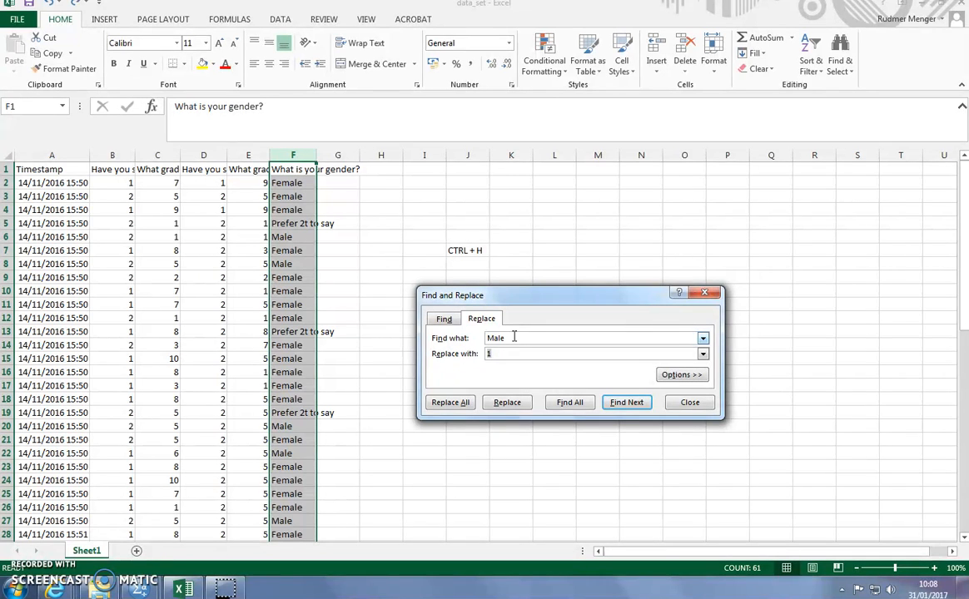
pyautogui.doubleClick(513, 338)
pyautogui.click(541, 356)
pyautogui.write('male')
pyautogui.click(461, 403)
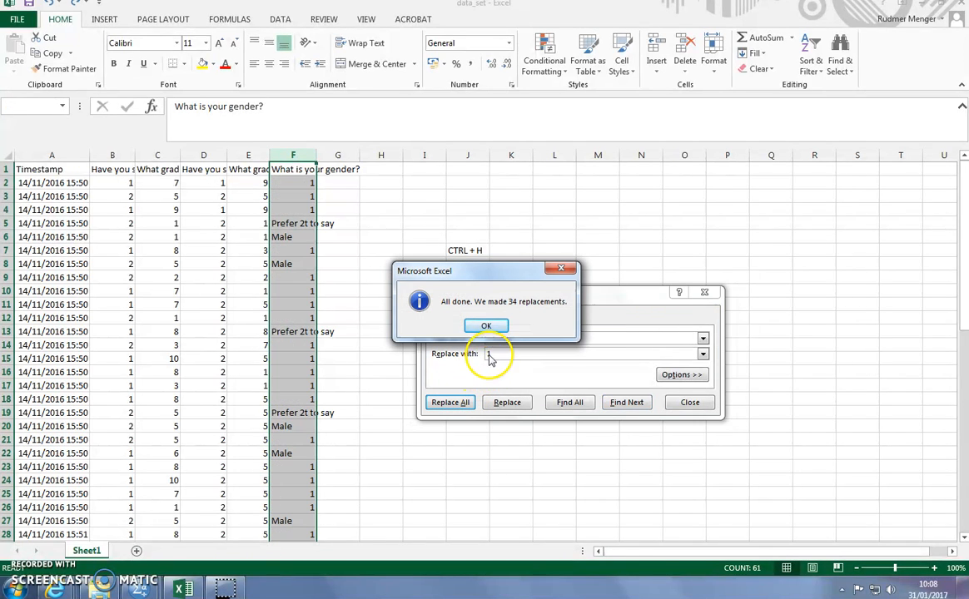
pyautogui.click(485, 325)
# Step: Replace every "Male" in the gender column with 2 and close Find and Replace
pyautogui.doubleClick(504, 338)
pyautogui.doubleClick(500, 355)
pyautogui.write('2')
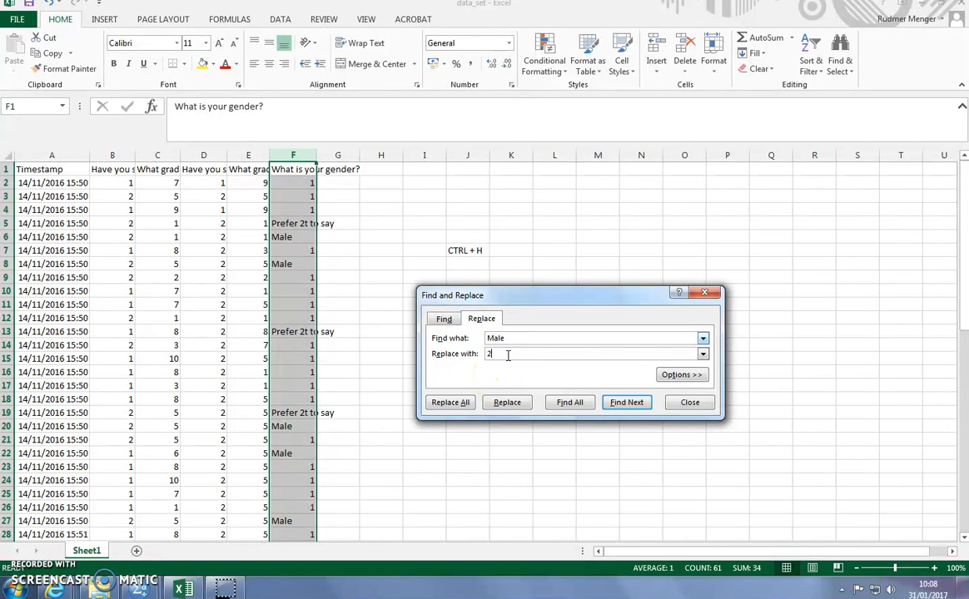
pyautogui.click(453, 404)
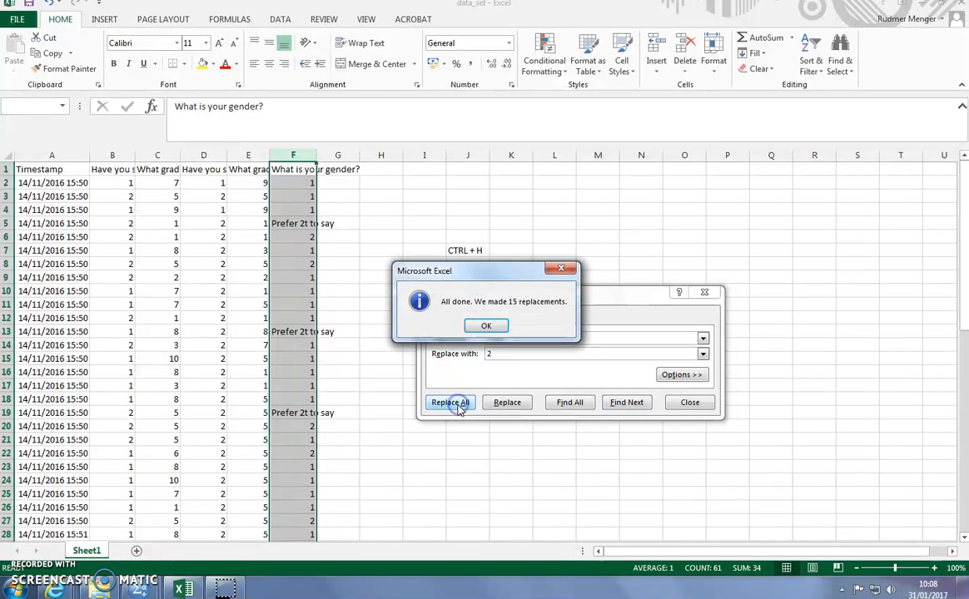
pyautogui.click(488, 327)
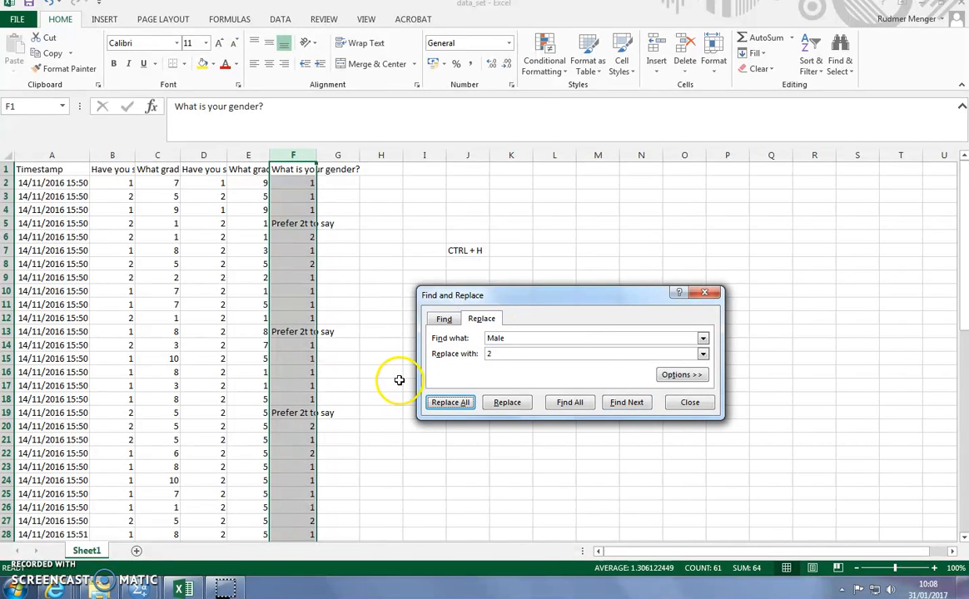
pyautogui.click(690, 403)
# Step: Replace every "Prefer 2t to say" in the gender answers with 3 and close Find and Replace
pyautogui.click(590, 413)
pyautogui.click(293, 332)
pyautogui.hotkey('ctrl', 'c')
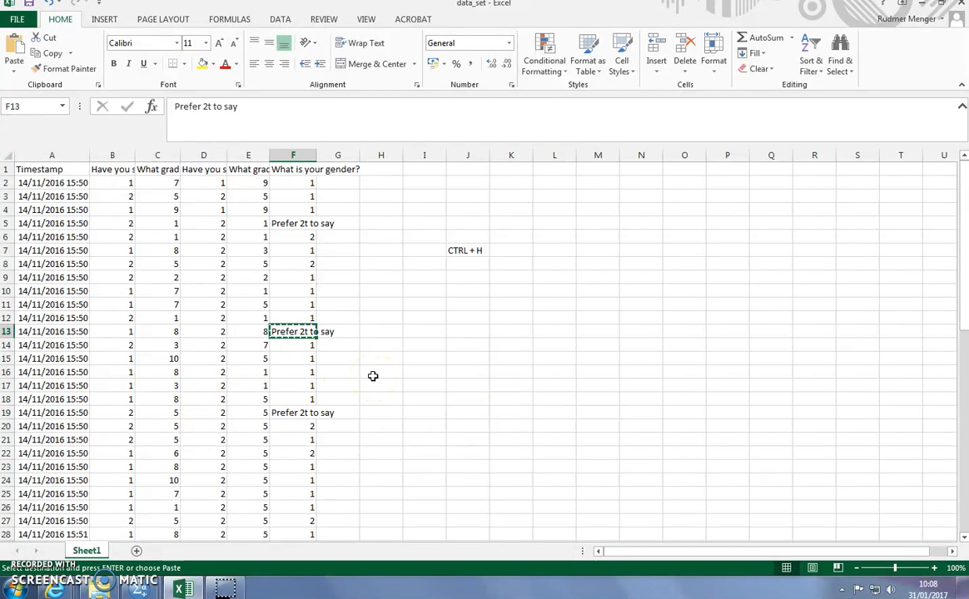
pyautogui.hotkey('ctrl', 'h')
pyautogui.hotkey('ctrl', 'v')
pyautogui.press('Tab')
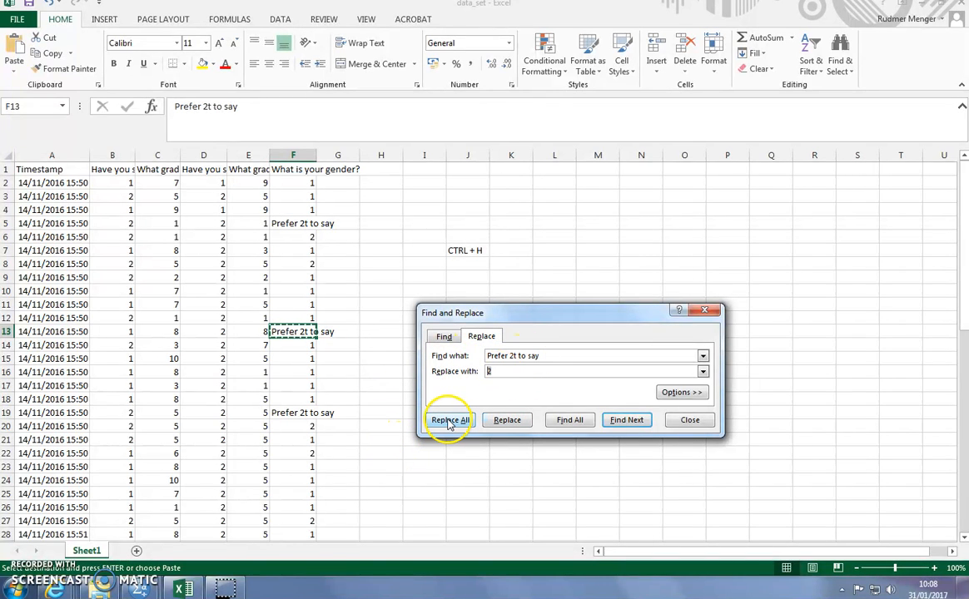
pyautogui.write('3')
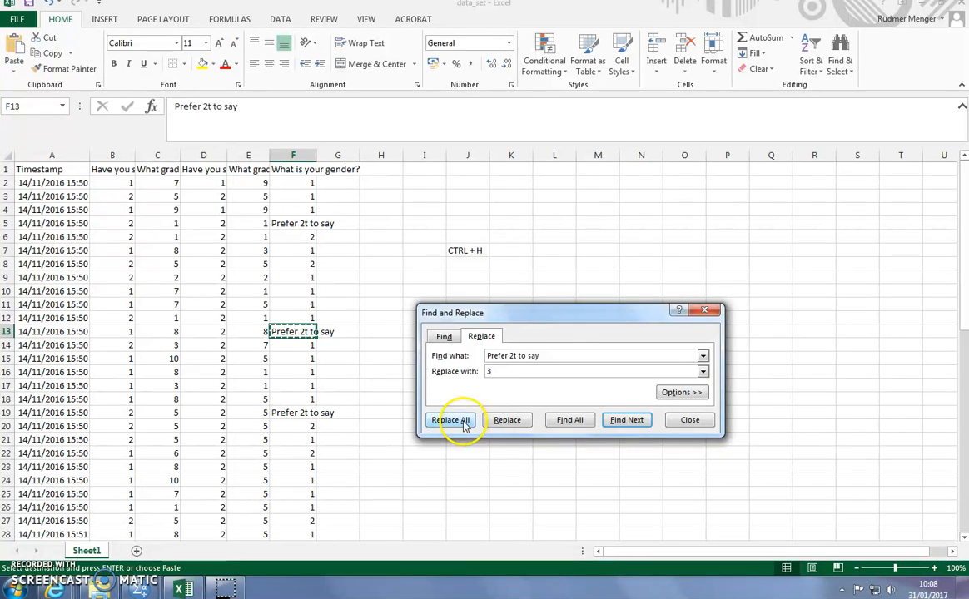
pyautogui.click(463, 422)
pyautogui.click(495, 321)
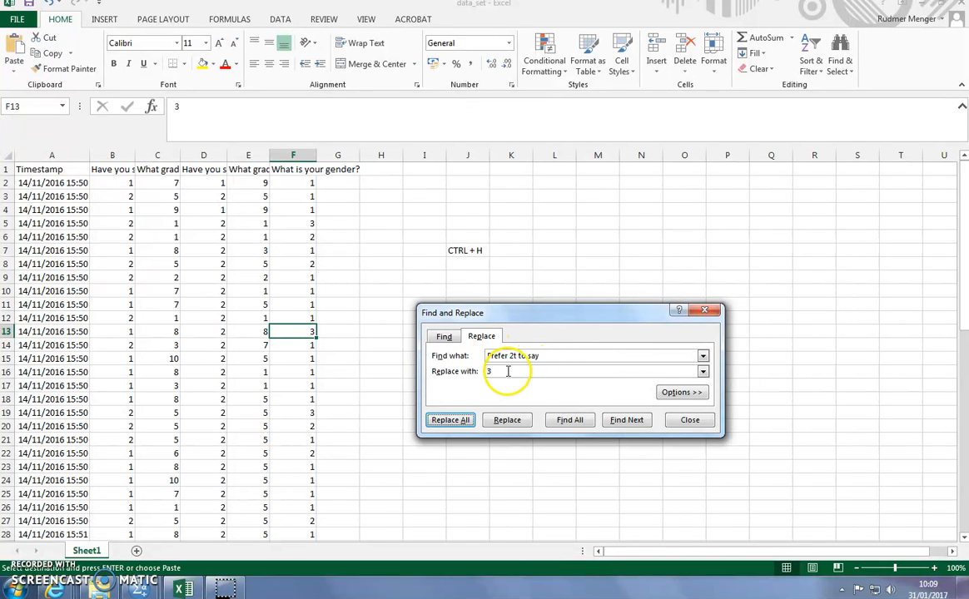
pyautogui.click(690, 419)
pyautogui.click(506, 383)
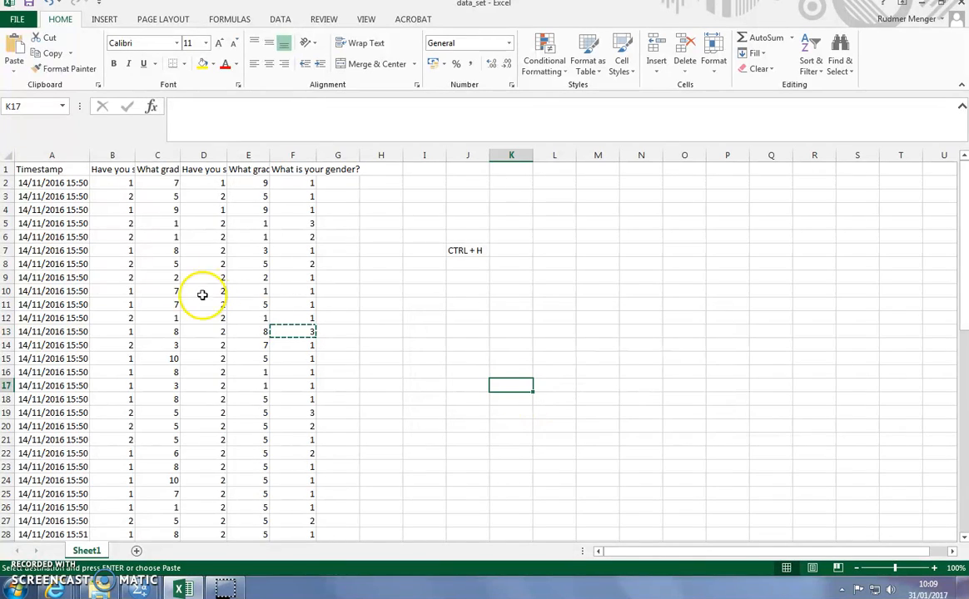
# Step: Copy the coded answers in B2:F61, without the header row and the timestamps
pyautogui.click(111, 182)
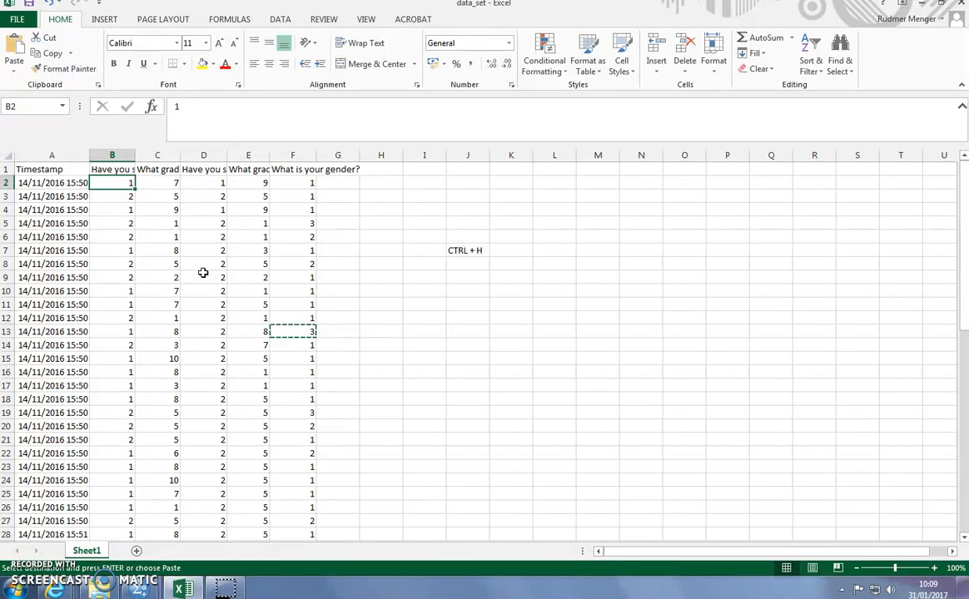
pyautogui.hotkey('shift', 'Right')
pyautogui.hotkey('shift', 'Right')
pyautogui.hotkey('shift', 'Right')
pyautogui.hotkey('shift', 'Right')
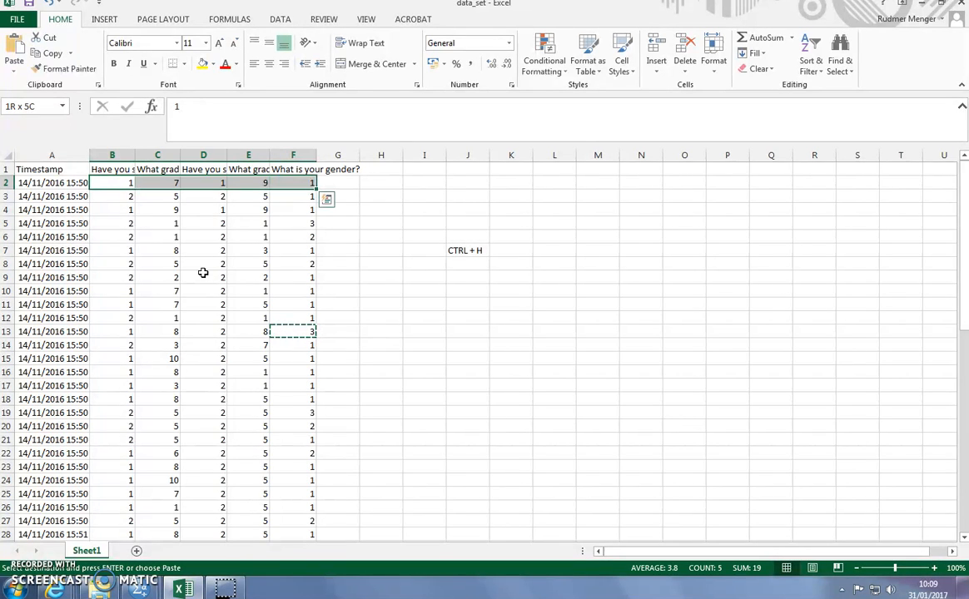
pyautogui.hotkey('ctrl', 'shift', 'Down')
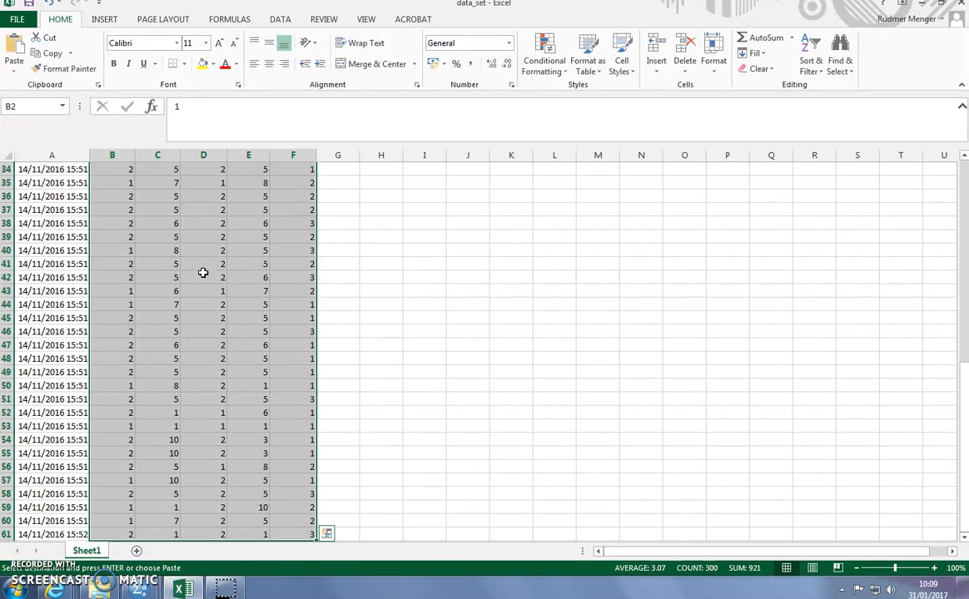
pyautogui.click(400, 292)
pyautogui.scroll(8, 402, 297)
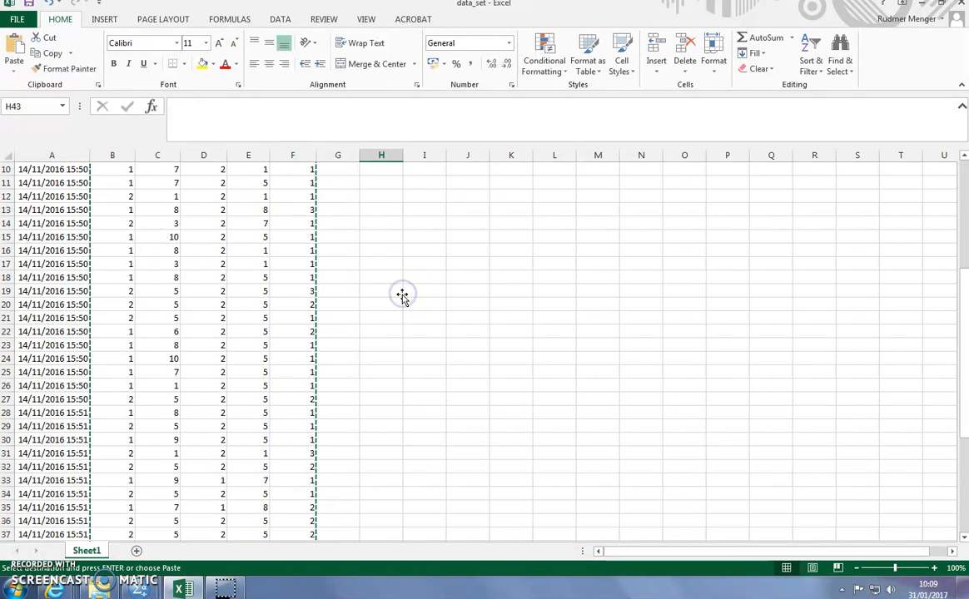
pyautogui.scroll(3, 402, 297)
pyautogui.click(110, 208)
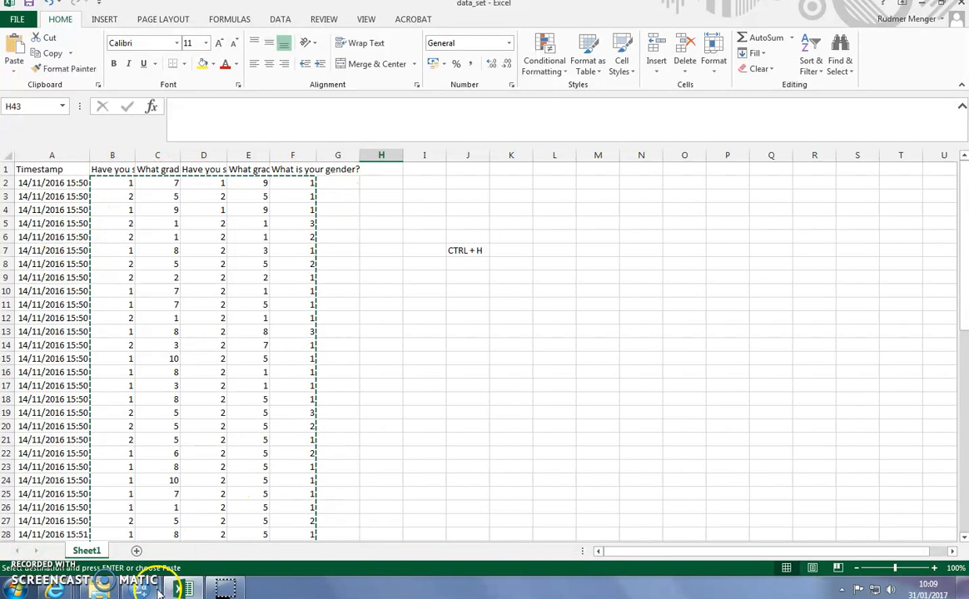
# Step: Switch to IBM SPSS Statistics, create a new data set and paste the copied answers starting at its first cell
pyautogui.moveTo(147, 588)
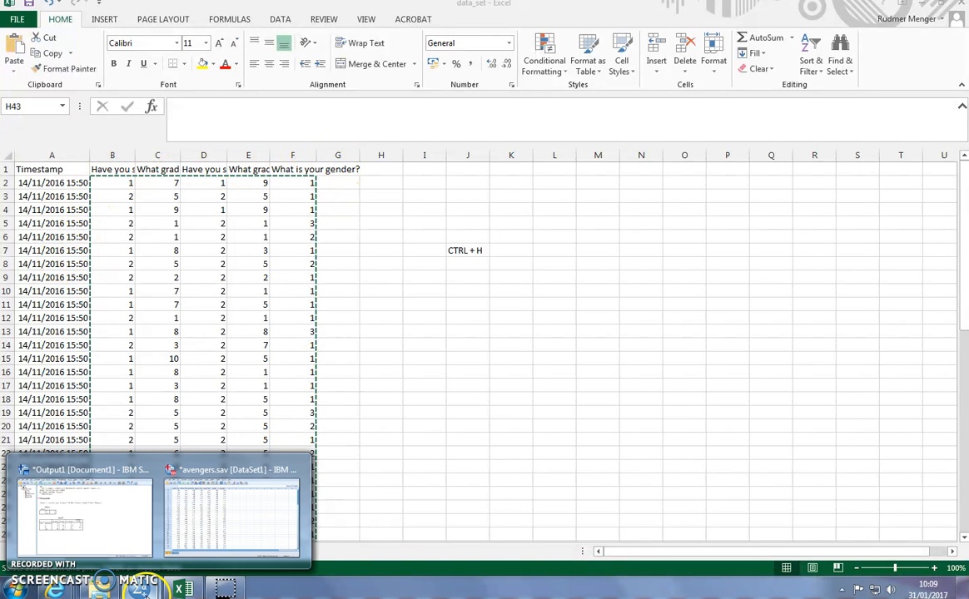
pyautogui.click(231, 513)
pyautogui.click(10, 18)
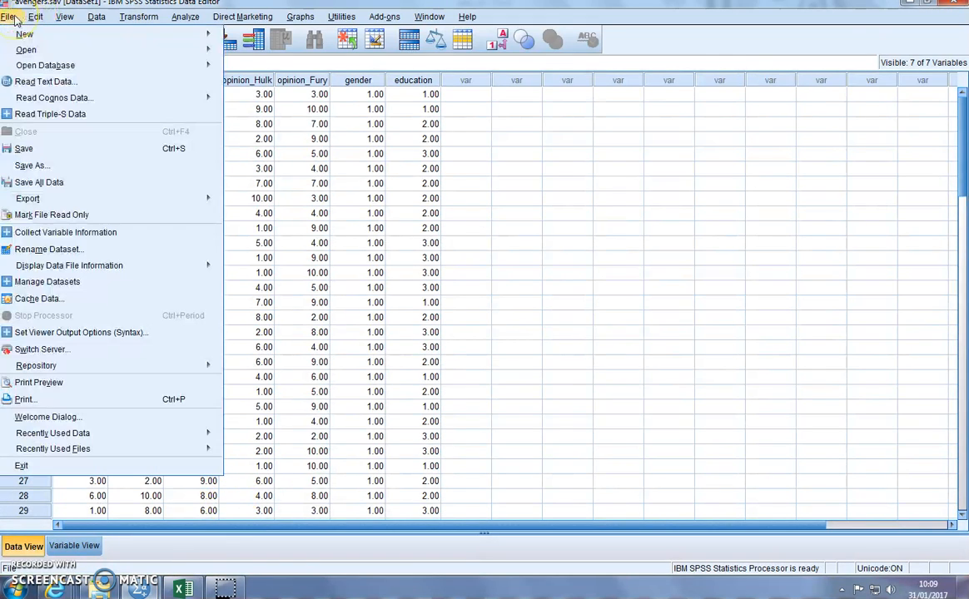
pyautogui.moveTo(25, 33)
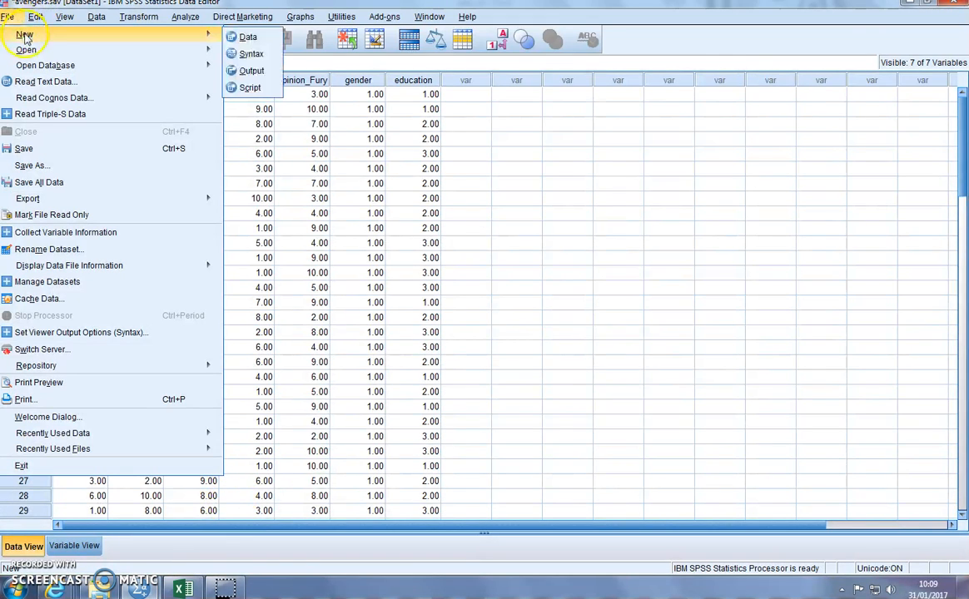
pyautogui.click(271, 38)
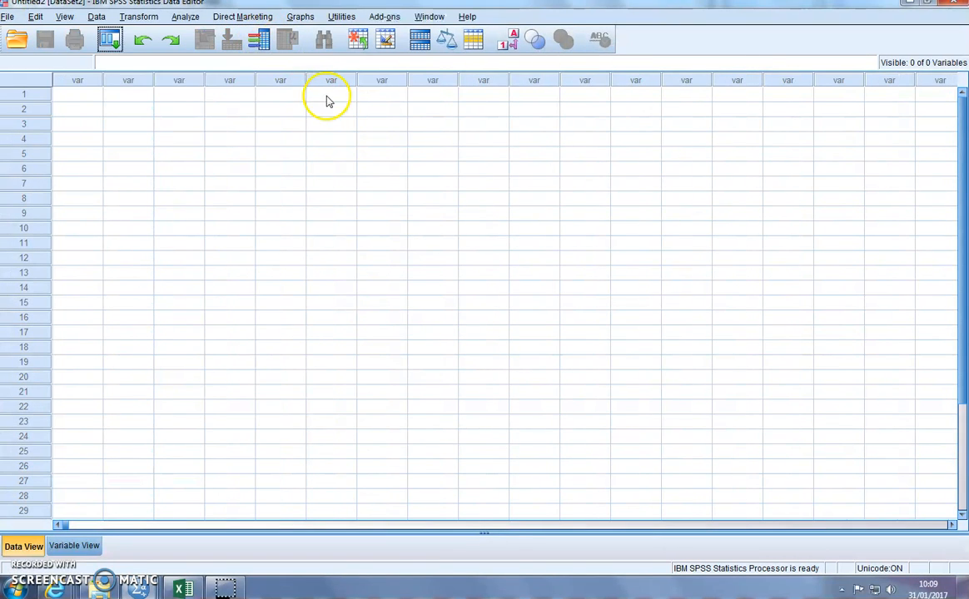
pyautogui.click(79, 97)
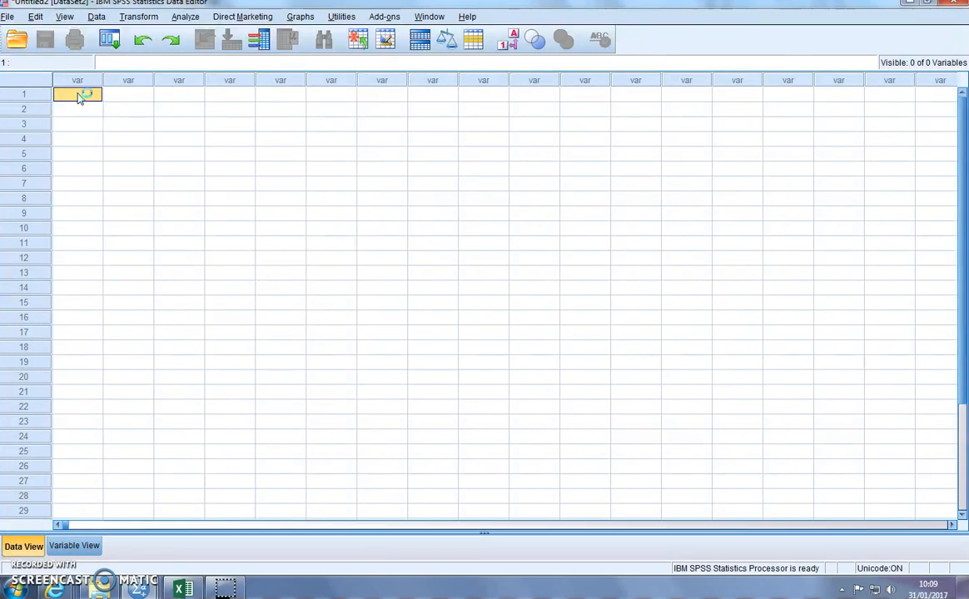
pyautogui.hotkey('ctrl', 'v')
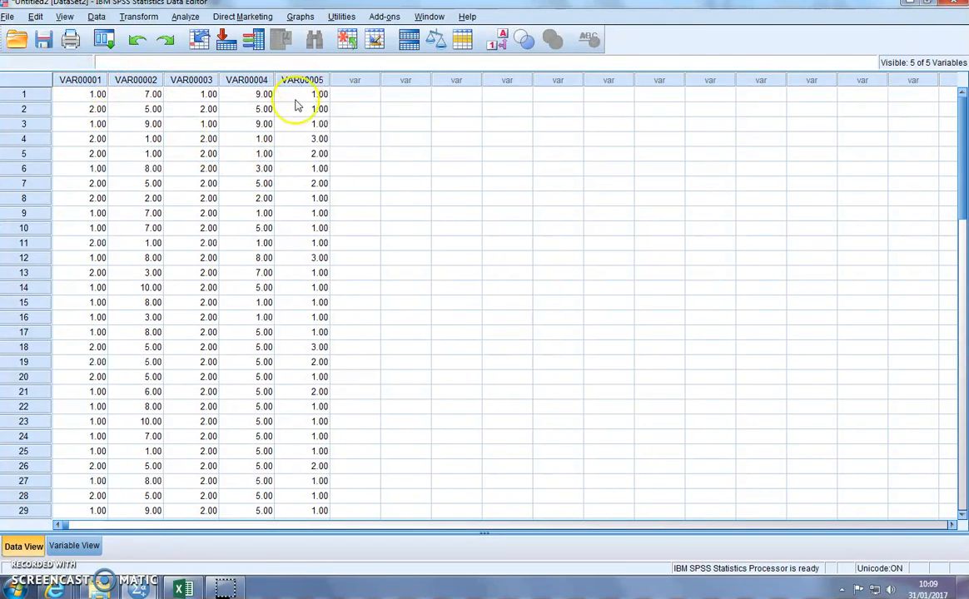
# Step: Show the SPSS variable definitions, switch to Excel in a smaller window, and fit columns B and C to their question headers
pyautogui.click(75, 546)
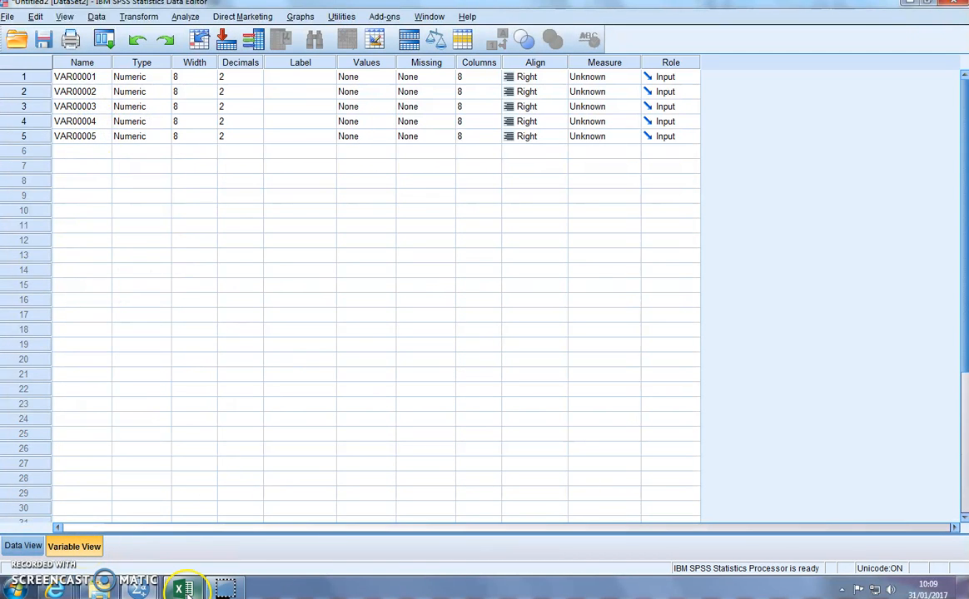
pyautogui.moveTo(185, 590)
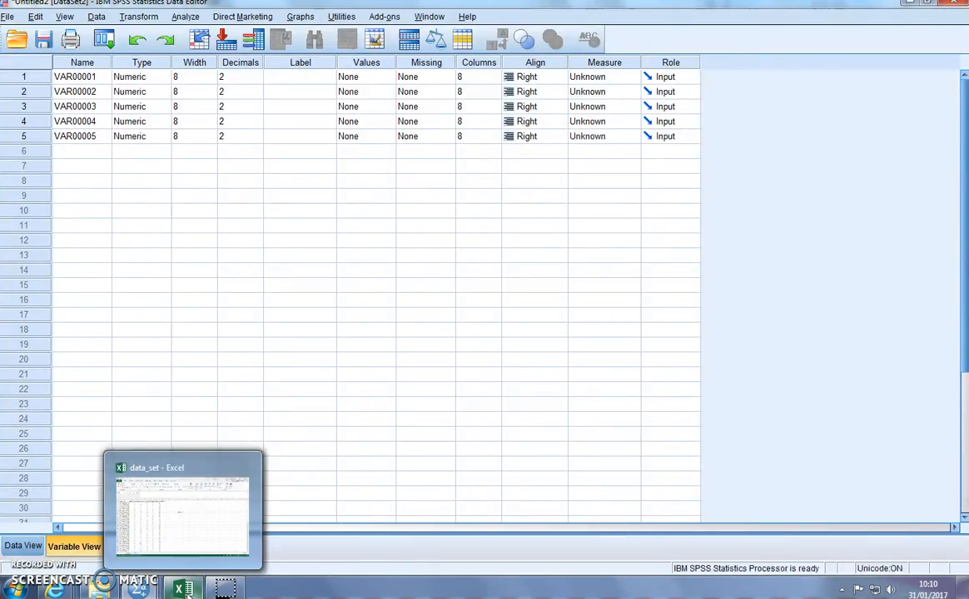
pyautogui.click(188, 592)
pyautogui.click(942, 4)
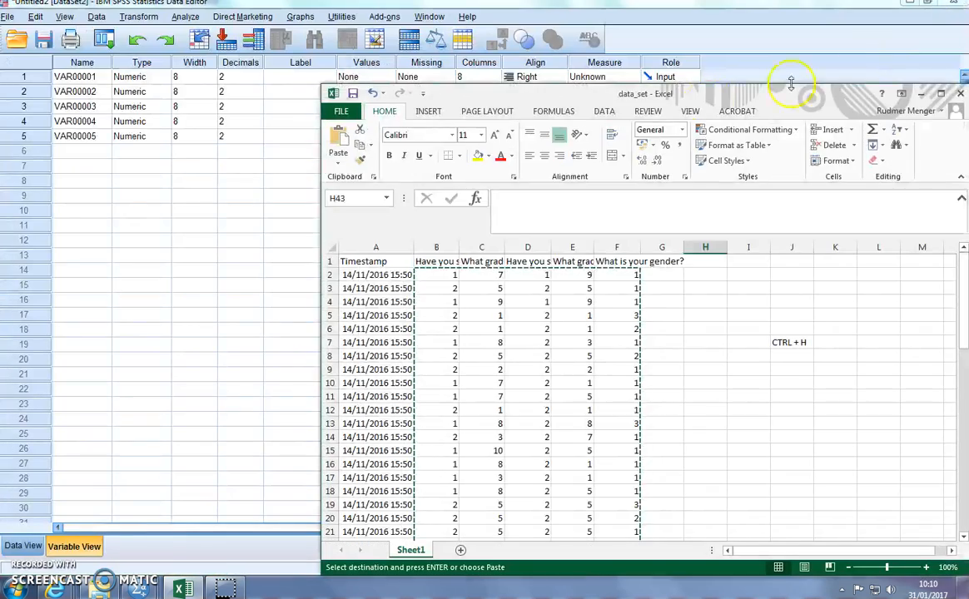
pyautogui.moveTo(550, 97); pyautogui.dragTo(564, 60)
pyautogui.doubleClick(476, 205)
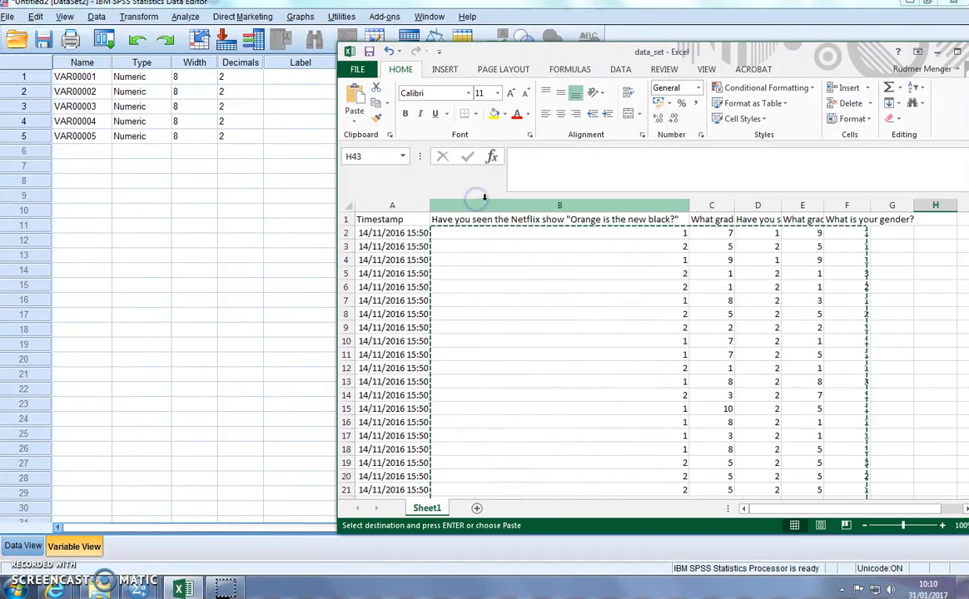
pyautogui.doubleClick(734, 205)
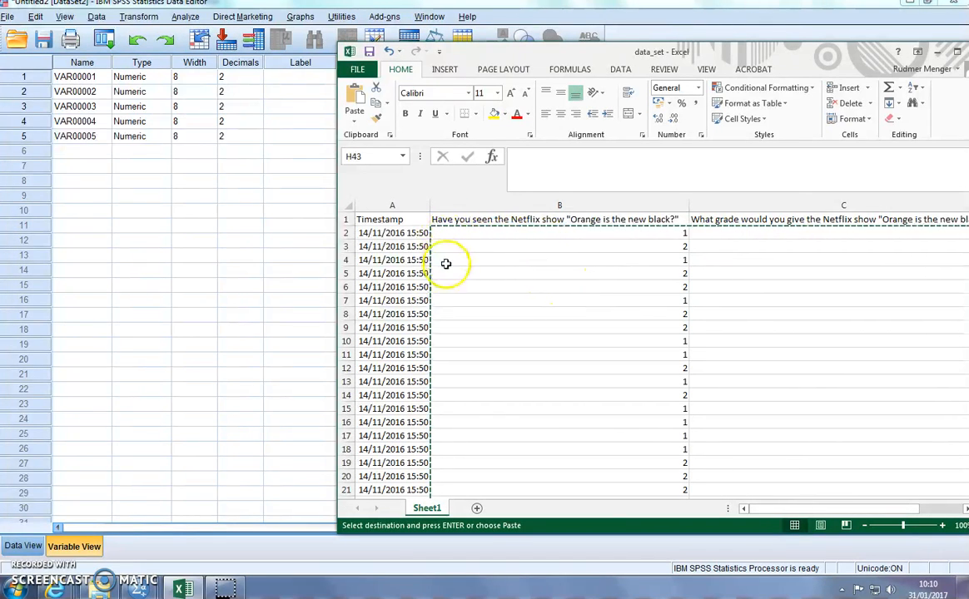
# Step: Switch back to SPSS and rename the first variable as seen_ONB
pyautogui.click(75, 76)
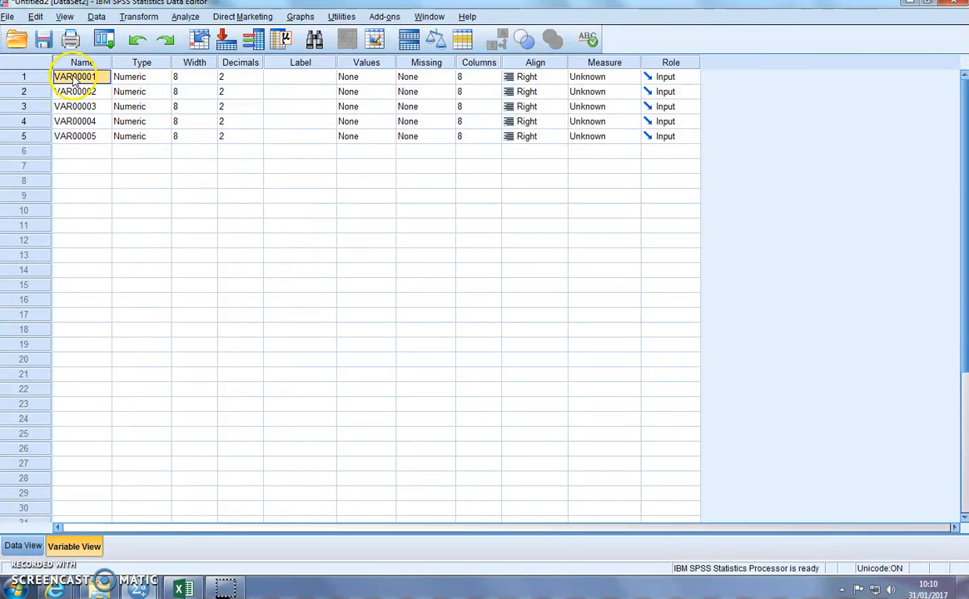
pyautogui.doubleClick(87, 77)
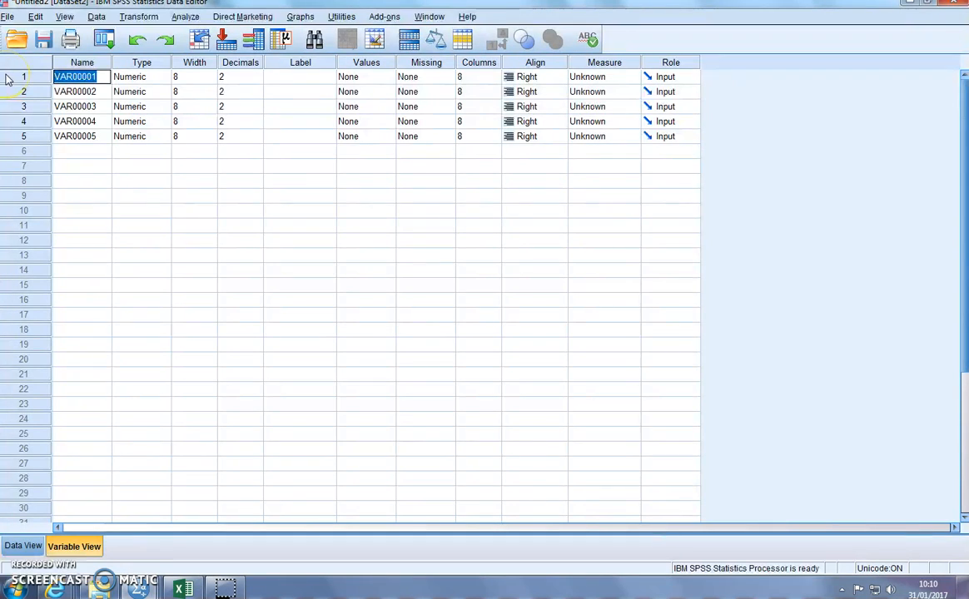
pyautogui.write('seen_ONB')
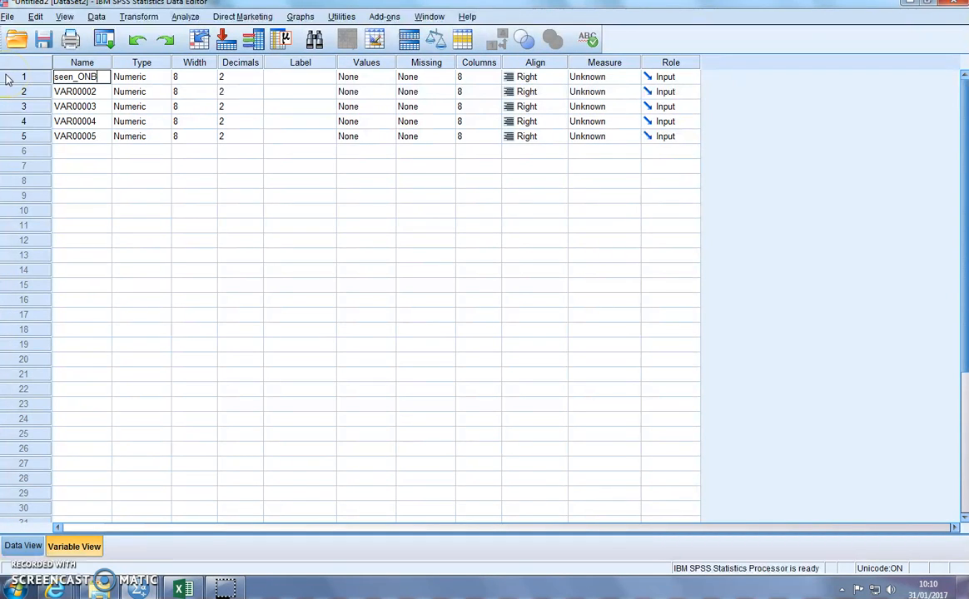
# Step: Rename the second variable as Grade_ONB
pyautogui.click(75, 92)
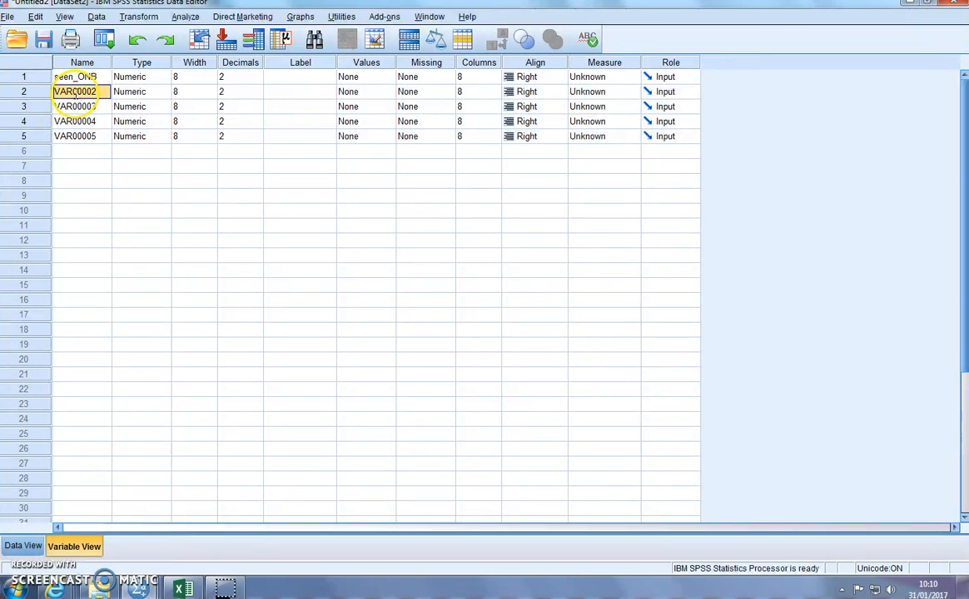
pyautogui.doubleClick(75, 92)
pyautogui.write('G')
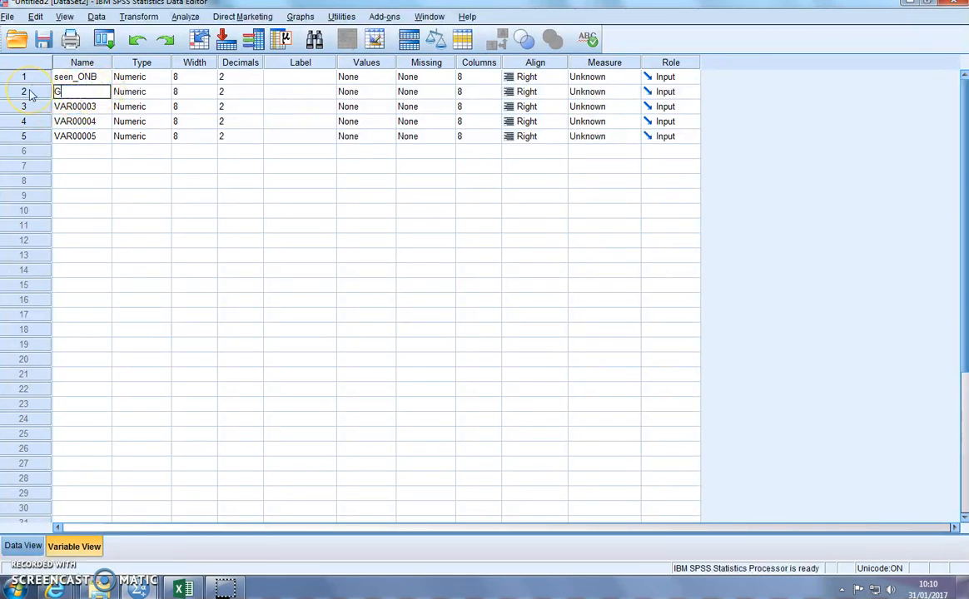
pyautogui.write('rade_ONB')
pyautogui.press('Return')
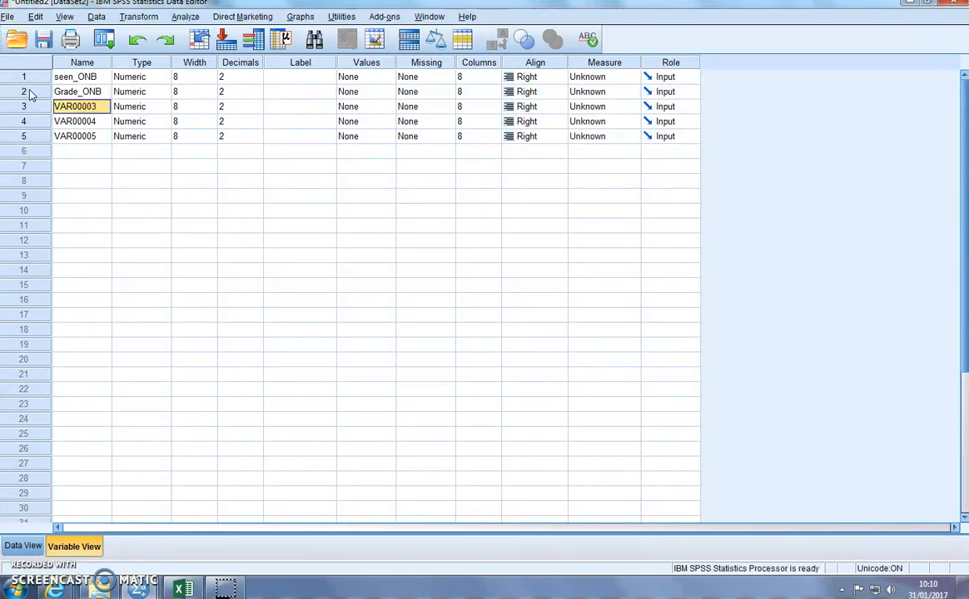
# Step: Rename the third variable as seen_DD and the fourth as Grade_DD
pyautogui.write('seen_DD')
pyautogui.press('Return')
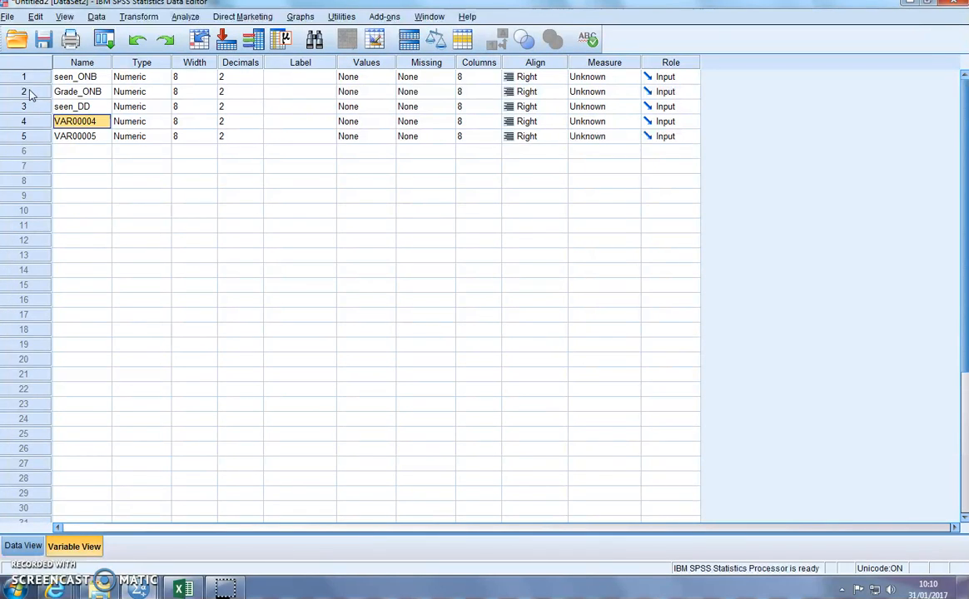
pyautogui.write('Gra')
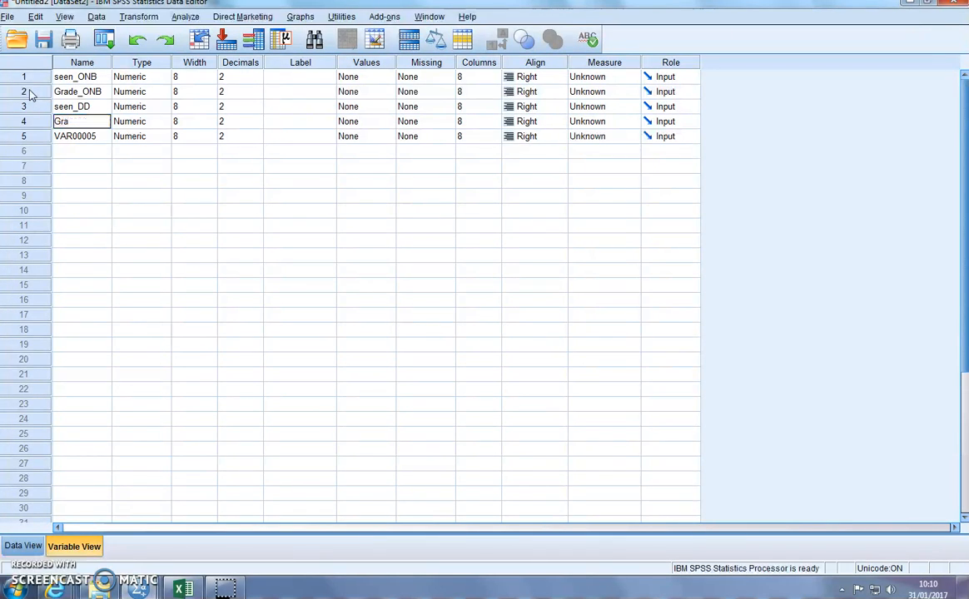
pyautogui.write('de_DD')
pyautogui.press('Return')
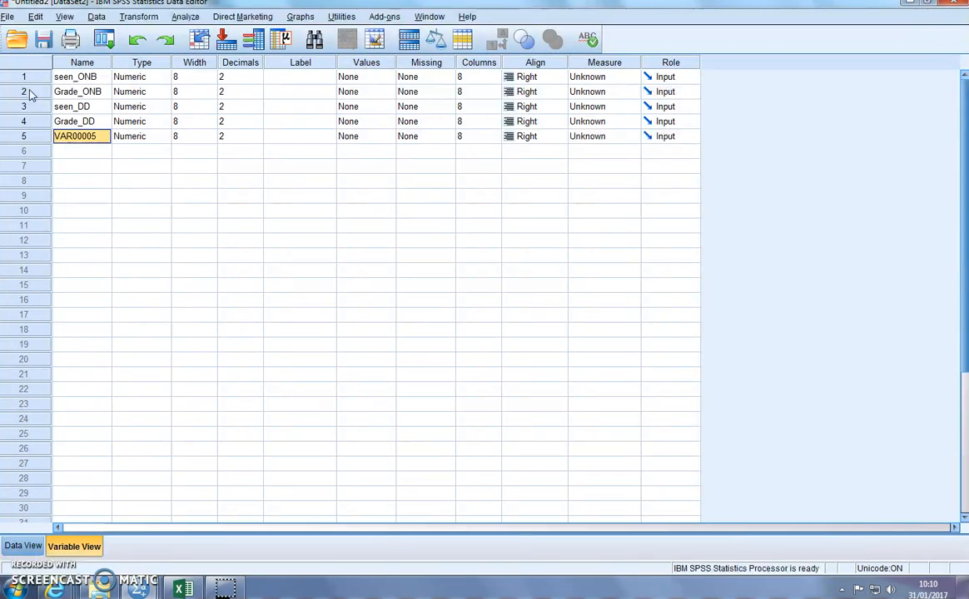
# Step: Rename the fifth variable as Gender and view the data under the new variable names
pyautogui.write('Gender')
pyautogui.press('Return')
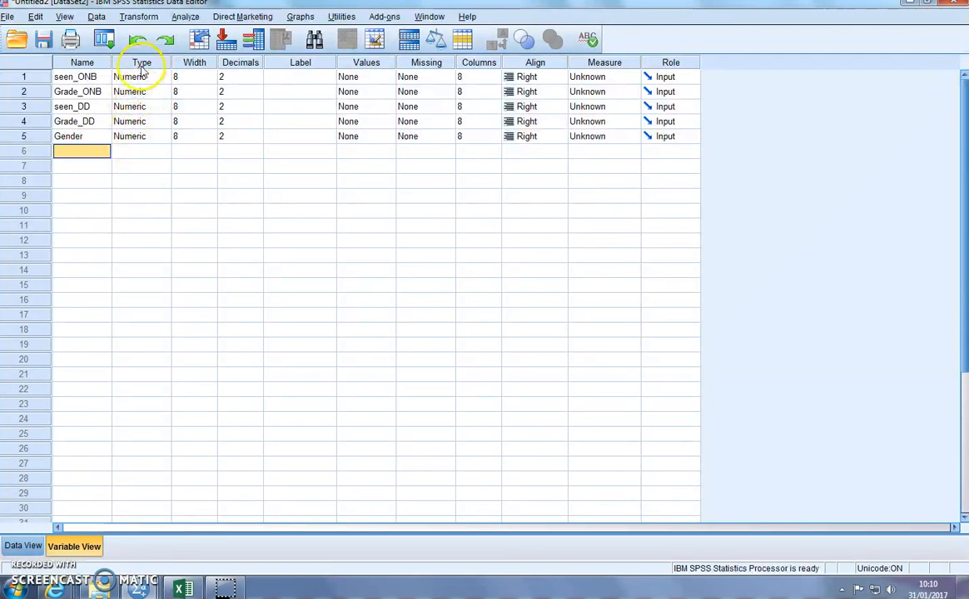
pyautogui.click(37, 546)
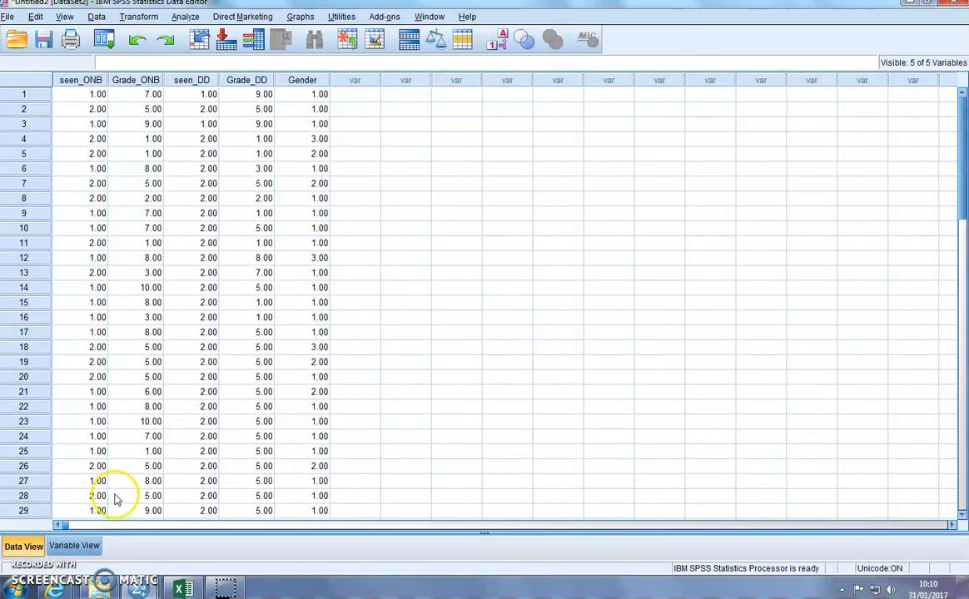
# Step: Return to the variable definitions and add the value label 1 = Yes for seen_ONB
pyautogui.click(74, 546)
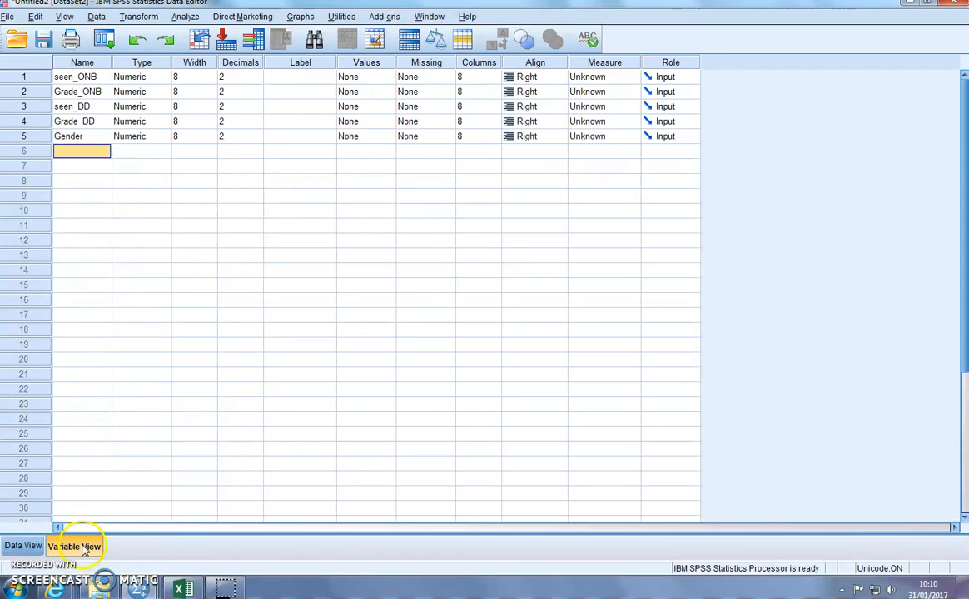
pyautogui.click(385, 80)
pyautogui.click(387, 80)
pyautogui.write('1')
pyautogui.click(391, 254)
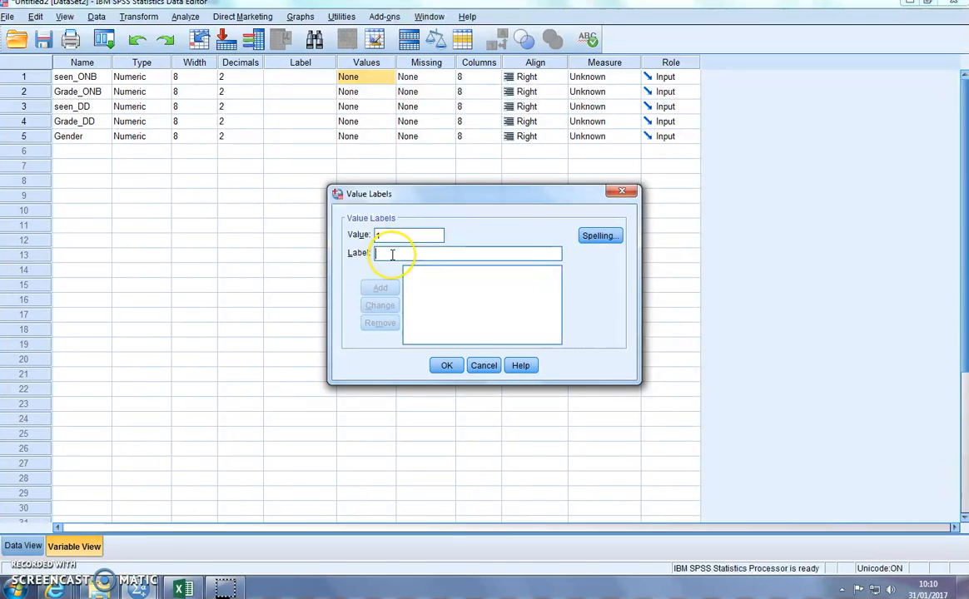
pyautogui.write('Yes')
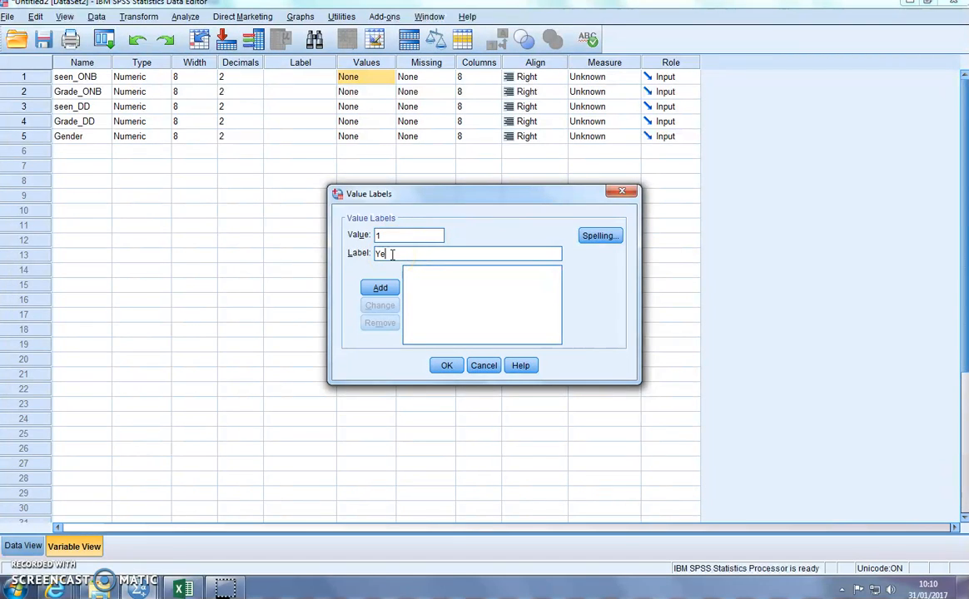
pyautogui.click(380, 288)
# Step: Add the value label 2 = No for seen_ONB, apply the labels and copy them to seen_DD
pyautogui.write('2')
pyautogui.click(391, 253)
pyautogui.write('No')
pyautogui.click(380, 288)
pyautogui.click(446, 366)
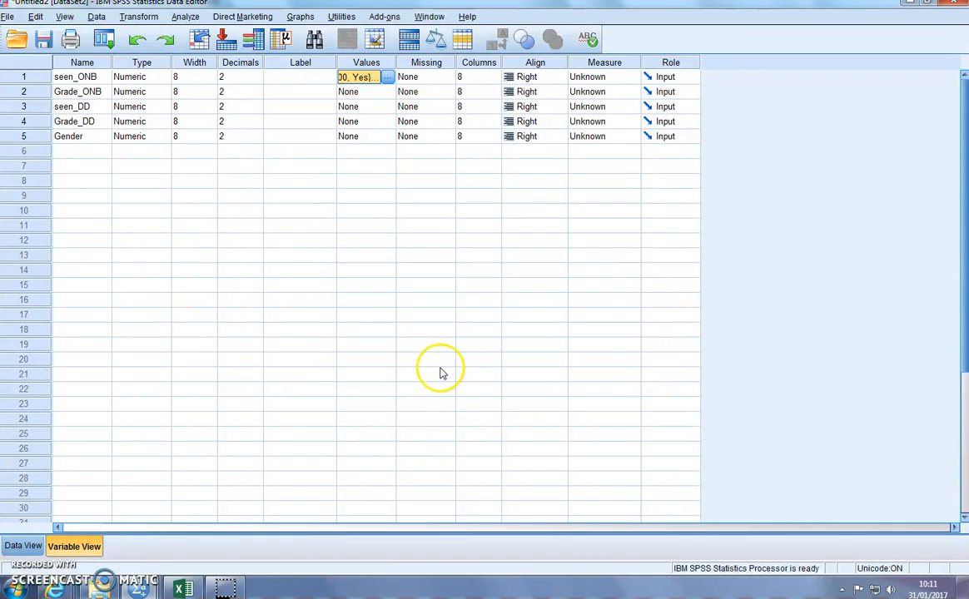
pyautogui.click(366, 108)
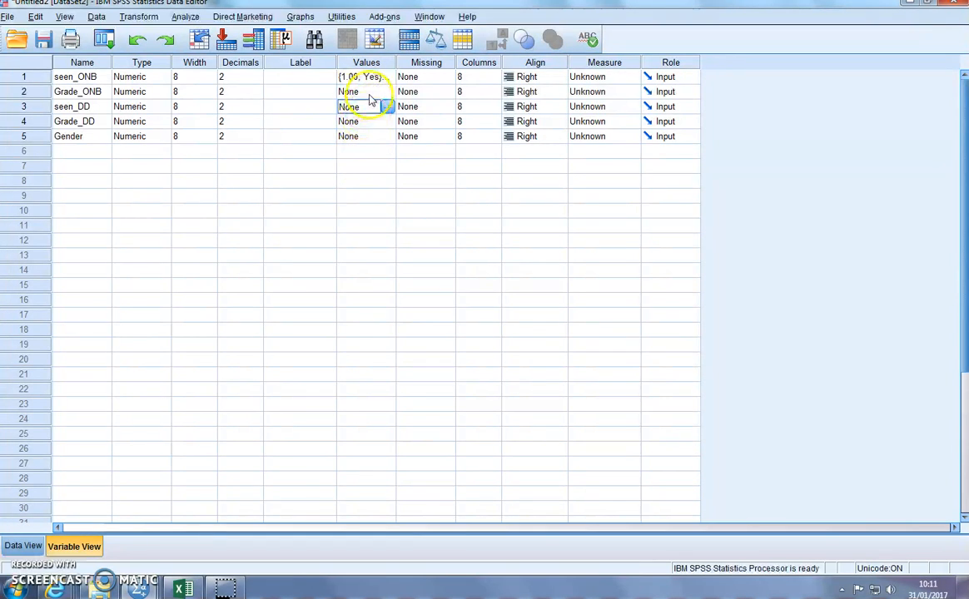
pyautogui.write('{1.00, Yes}...')
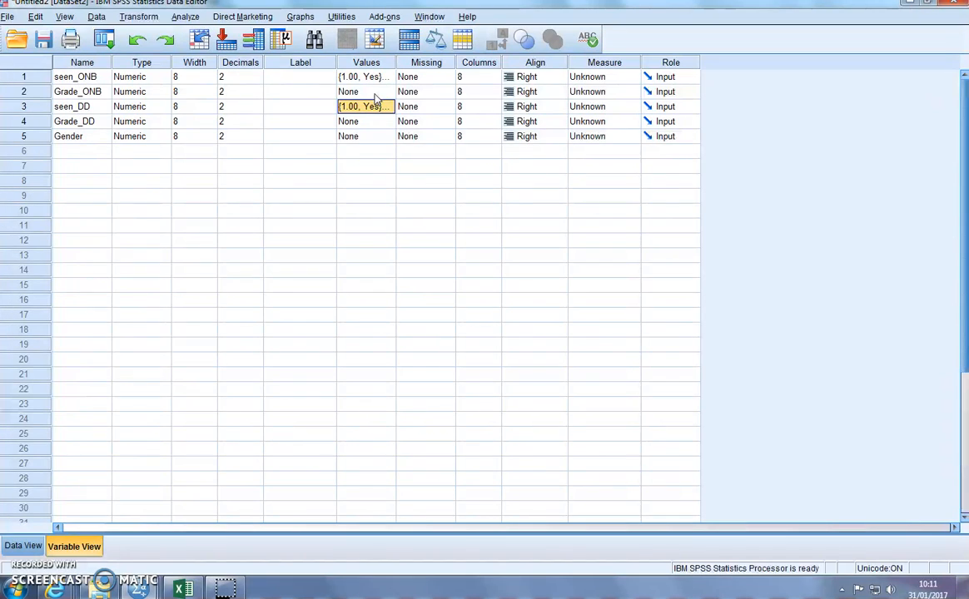
# Step: Open the value labels of Gender and add 1 = Female
pyautogui.click(356, 137)
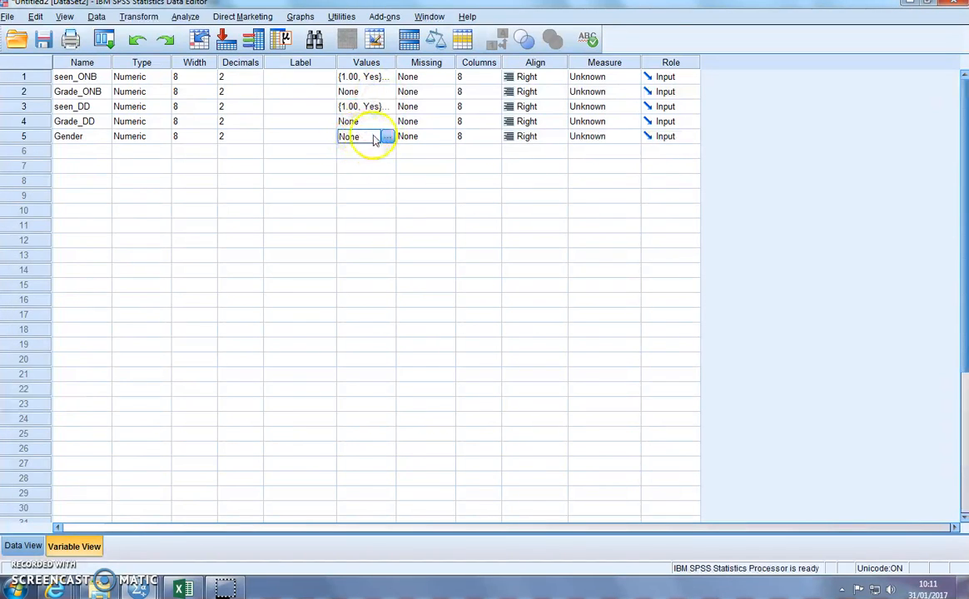
pyautogui.click(387, 137)
pyautogui.write('1')
pyautogui.click(408, 252)
pyautogui.write('Fe')
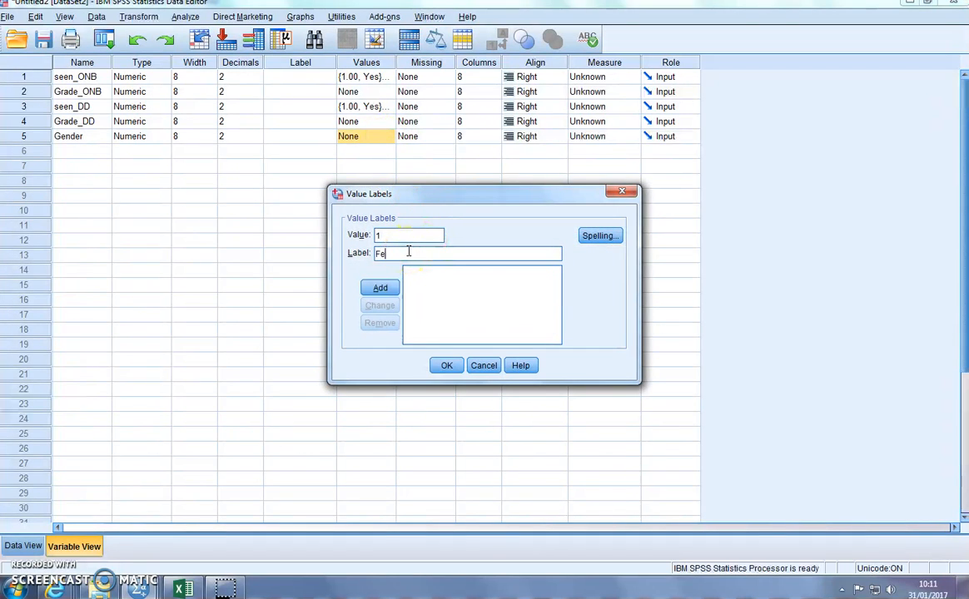
pyautogui.click(380, 287)
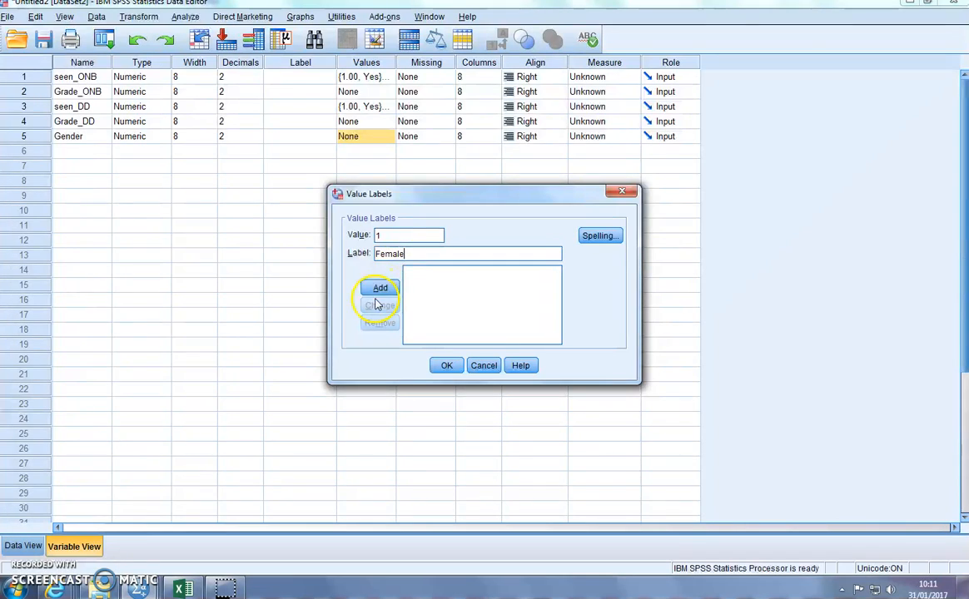
# Step: Add the value label 2 = Male for Gender
pyautogui.click(395, 240)
pyautogui.write('2')
pyautogui.click(396, 254)
pyautogui.write('M')
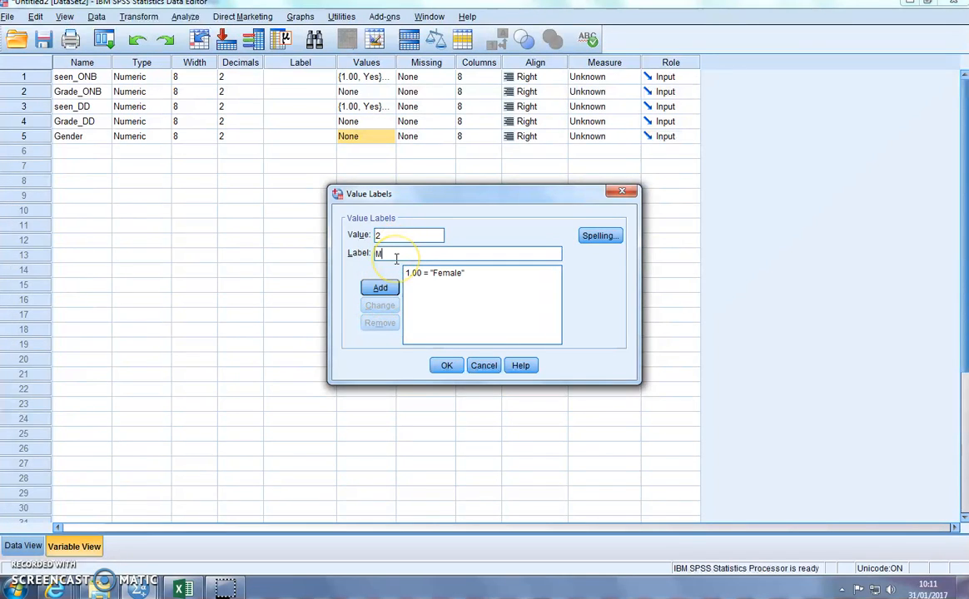
pyautogui.write('ale')
pyautogui.click(379, 288)
# Step: Add the value label 3 = Prefer not to say for Gender and apply the labels
pyautogui.click(395, 254)
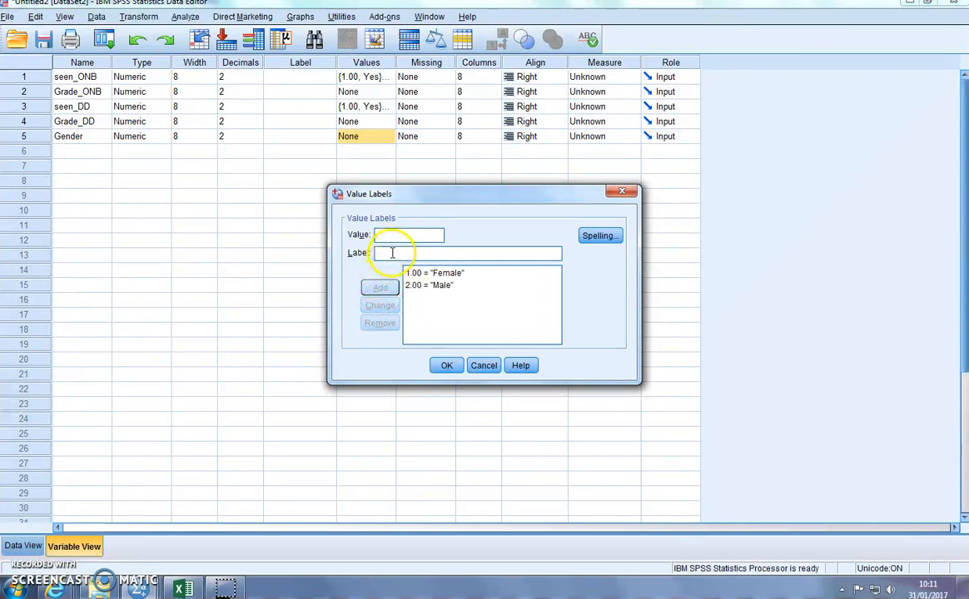
pyautogui.write('Prefer not to s')
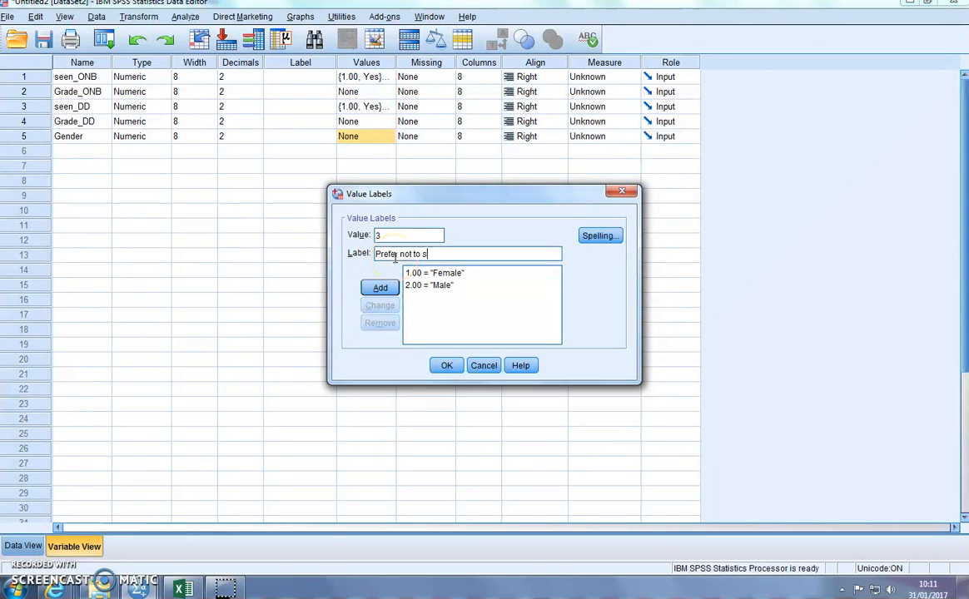
pyautogui.write('ay')
pyautogui.click(380, 287)
pyautogui.click(444, 365)
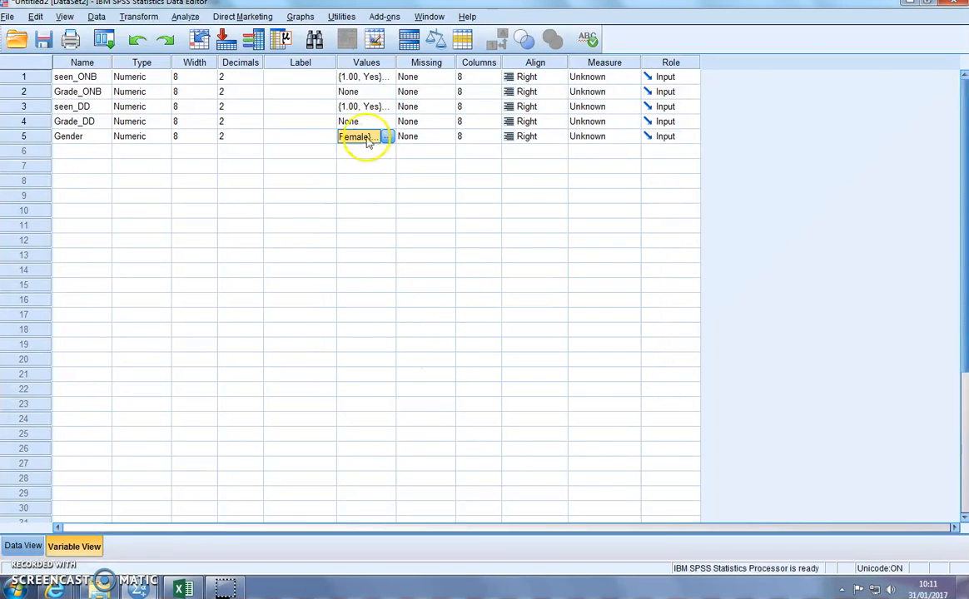
# Step: Copy the "Orange is the new black" viewing question from Excel into the SPSS label of seen_ONB and widen the Label column to fit
pyautogui.click(181, 588)
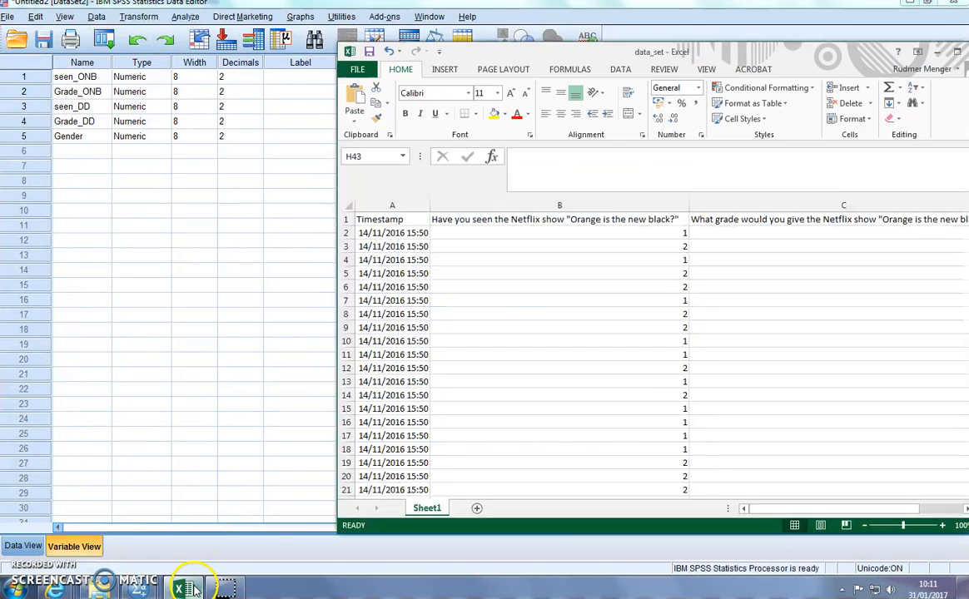
pyautogui.click(559, 221)
pyautogui.hotkey('ctrl', 'c')
pyautogui.click(242, 181)
pyautogui.click(298, 79)
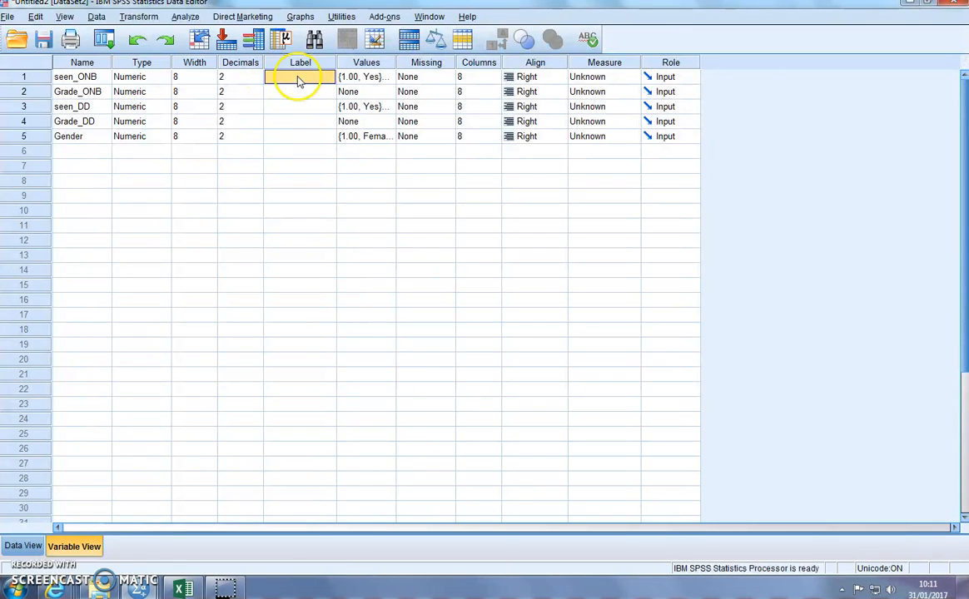
pyautogui.hotkey('ctrl', 'v')
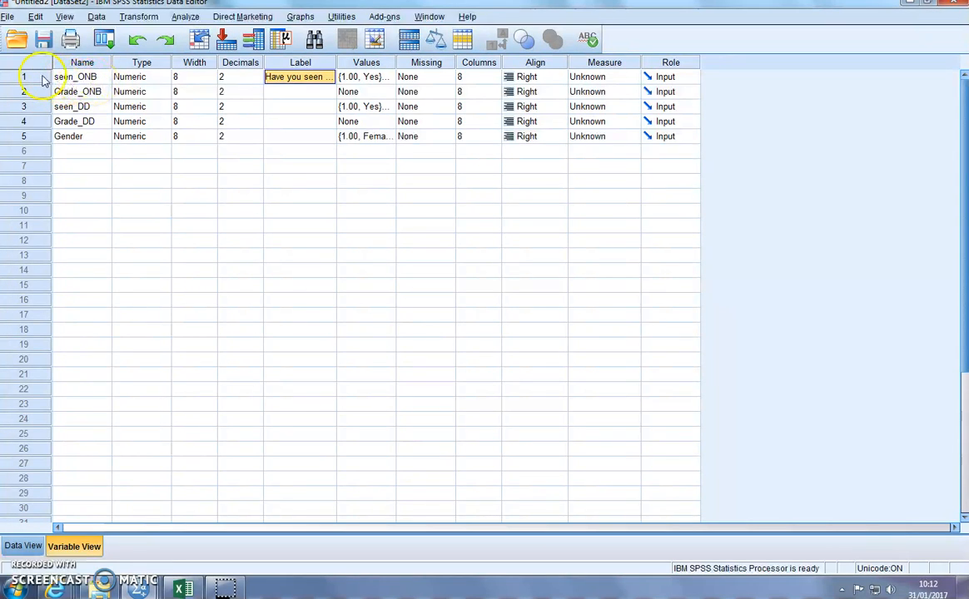
pyautogui.moveTo(333, 70); pyautogui.dragTo(566, 71)
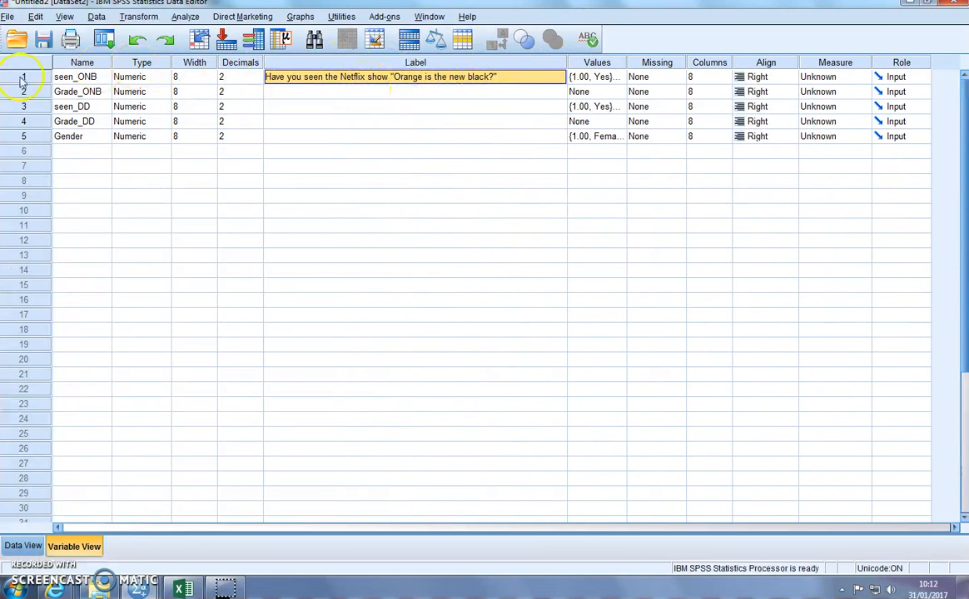
# Step: Set the measurement level of seen_ONB, seen_DD and Gender to Nominal
pyautogui.click(856, 78)
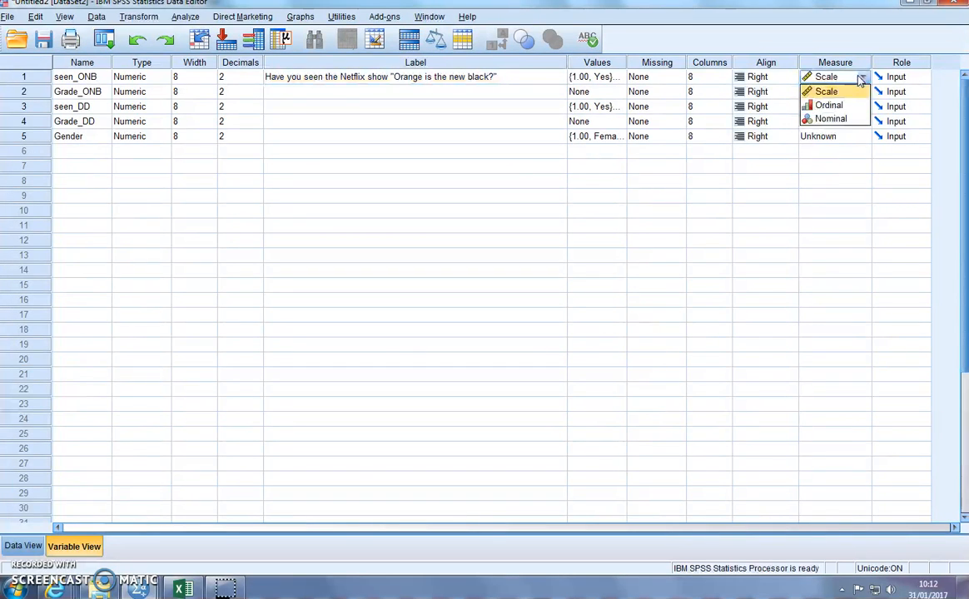
pyautogui.click(833, 119)
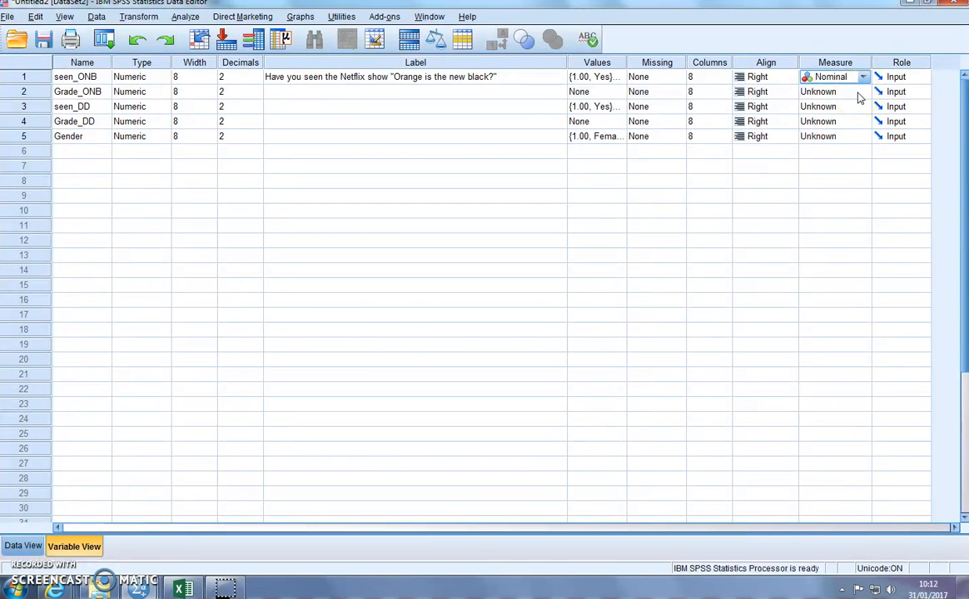
pyautogui.click(859, 106)
pyautogui.click(842, 148)
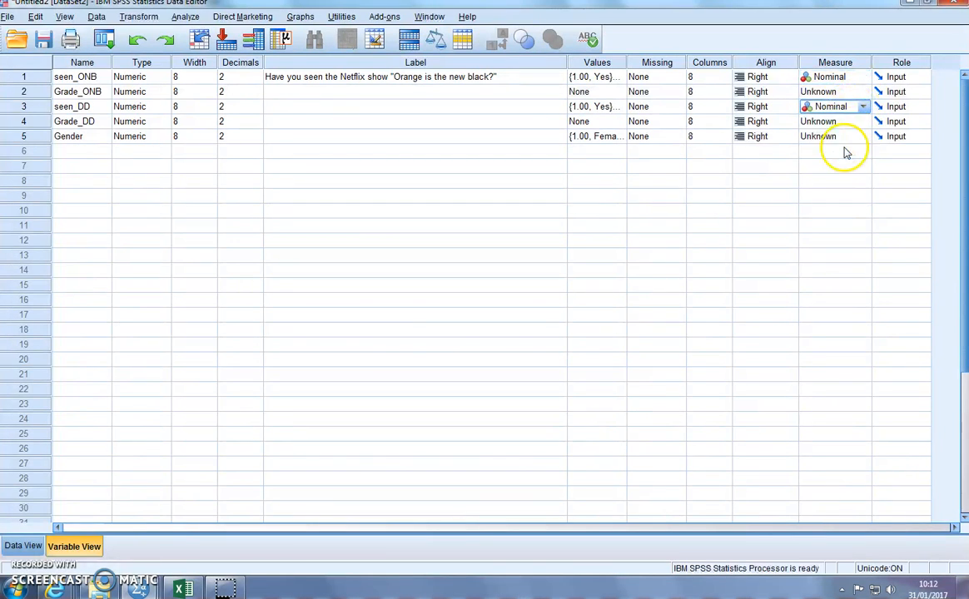
pyautogui.click(859, 139)
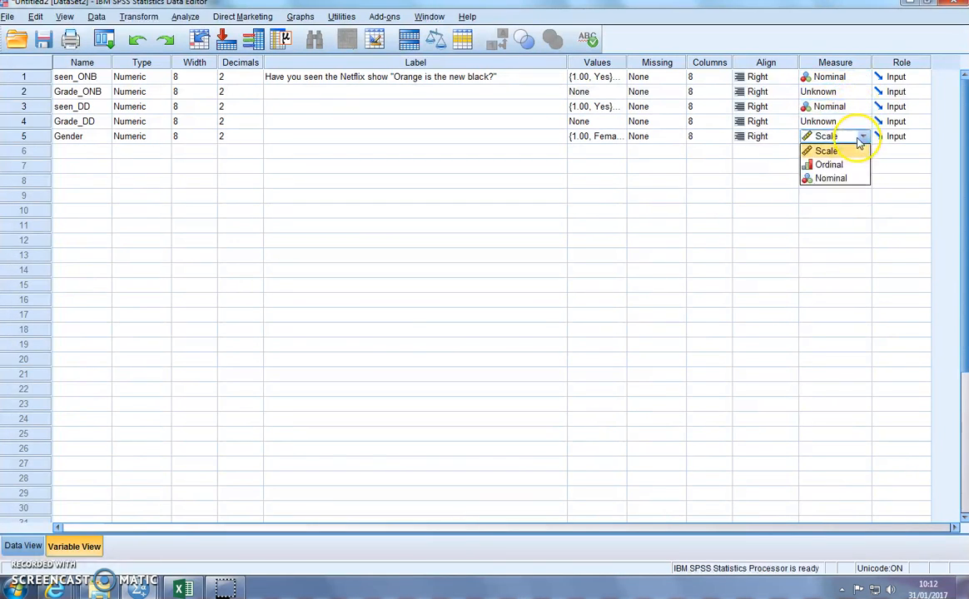
pyautogui.click(853, 183)
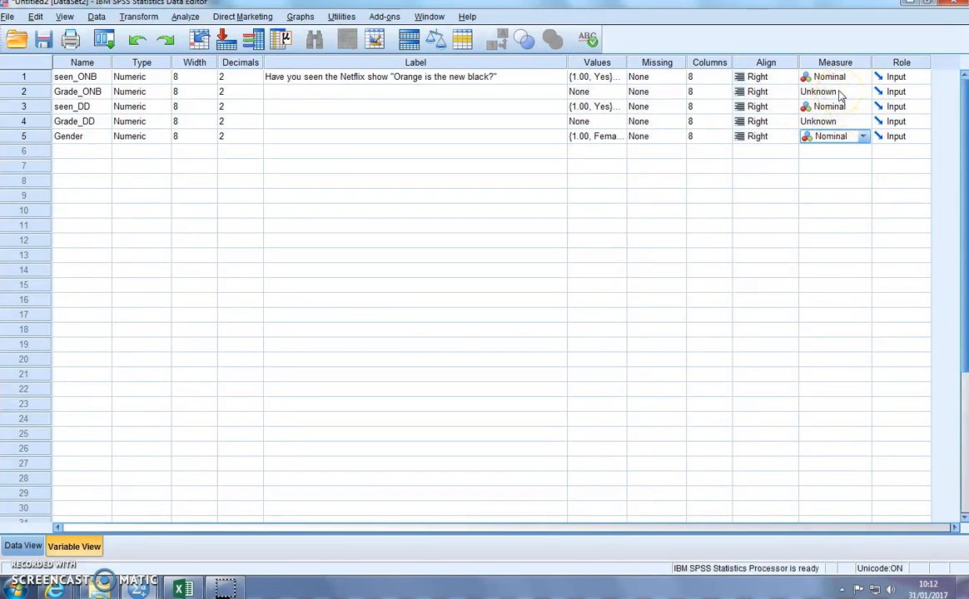
# Step: Set the measurement level of Grade_ONB and Grade_DD to Scale
pyautogui.click(843, 93)
pyautogui.click(841, 108)
pyautogui.click(851, 122)
pyautogui.click(849, 138)
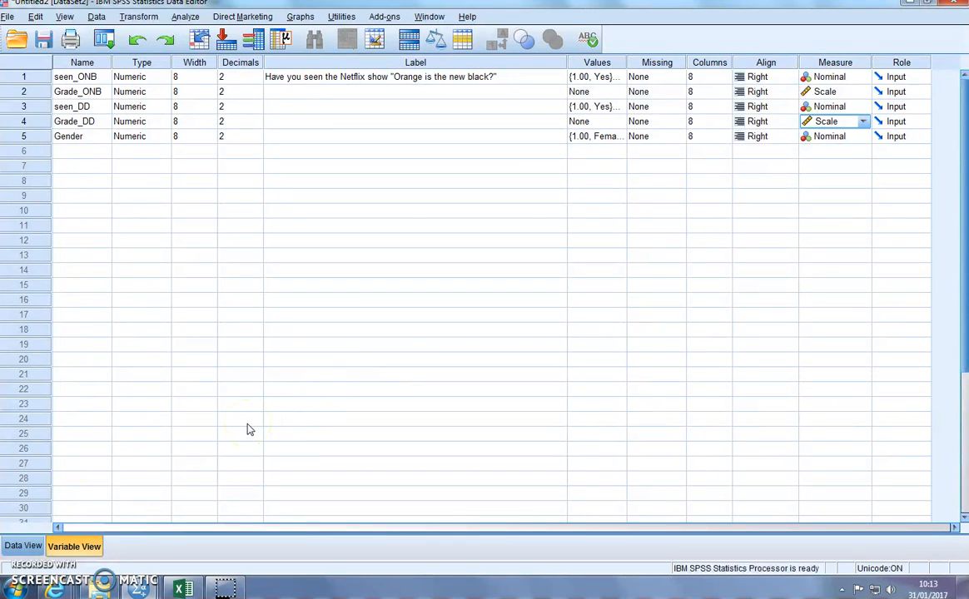
# Step: Return to the data and run a Frequencies analysis with a frequency table for Gender
pyautogui.click(23, 545)
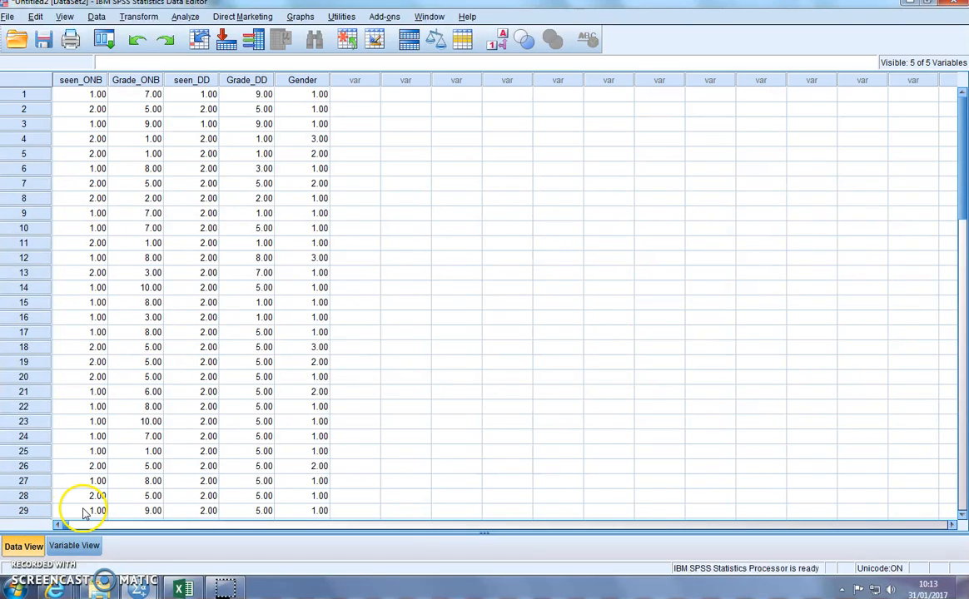
pyautogui.click(183, 18)
pyautogui.moveTo(266, 50)
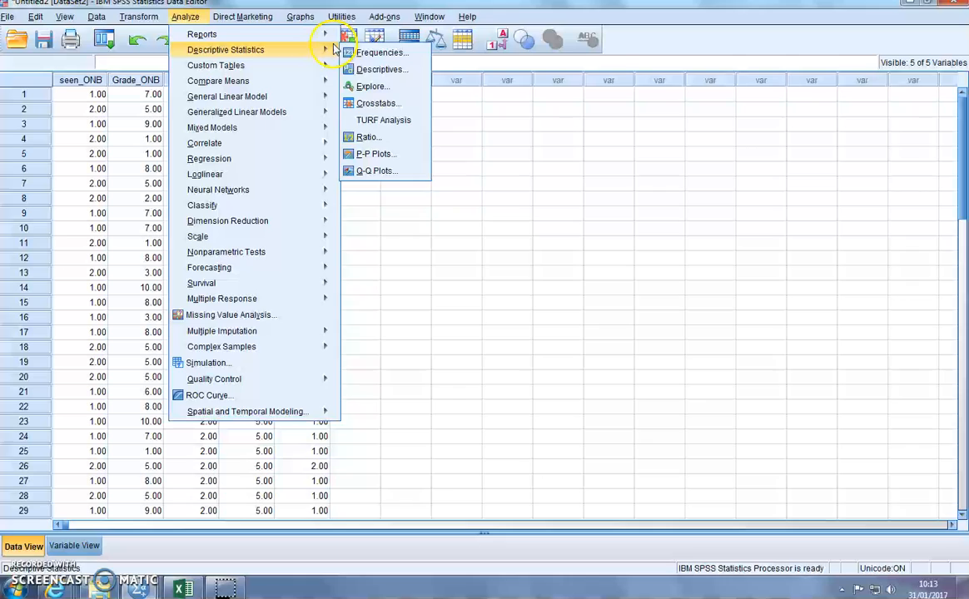
pyautogui.click(398, 57)
pyautogui.click(376, 280)
pyautogui.click(456, 277)
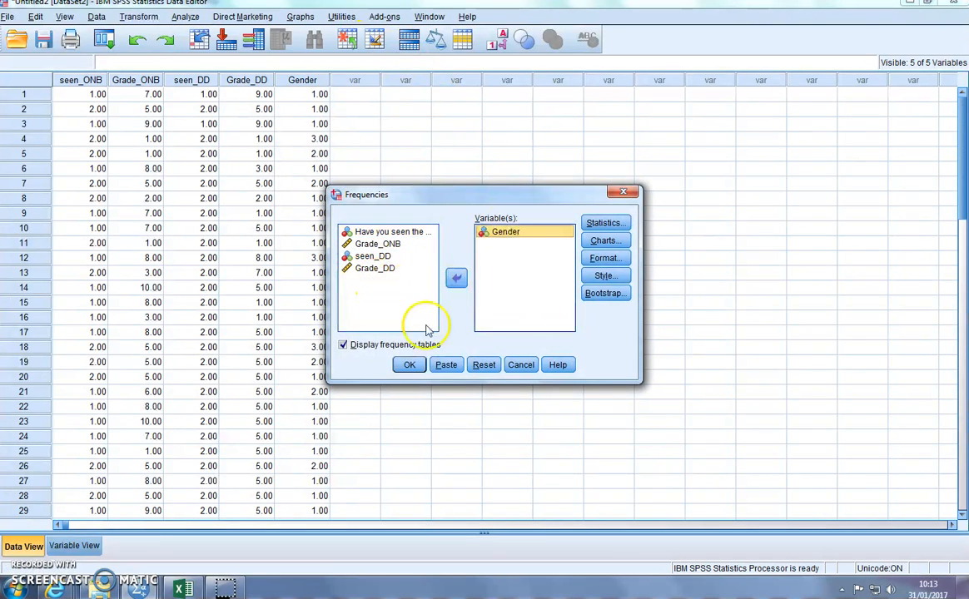
pyautogui.click(409, 364)
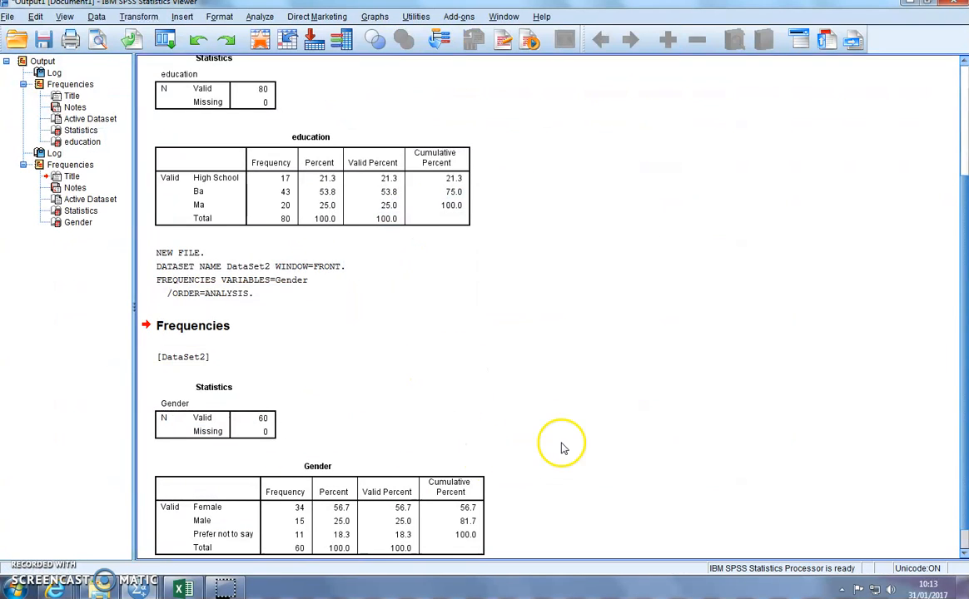